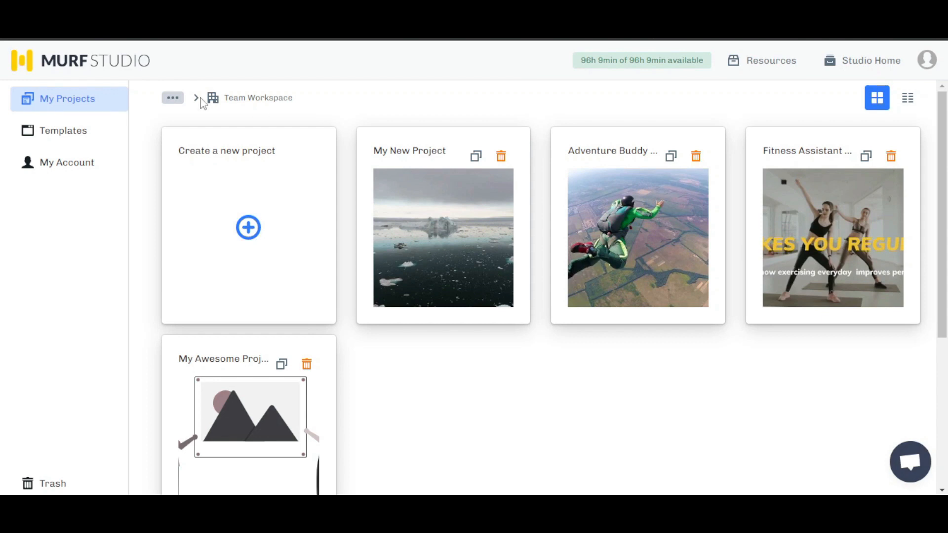
- Look over the available project templates and return to the project list
click(92, 147)
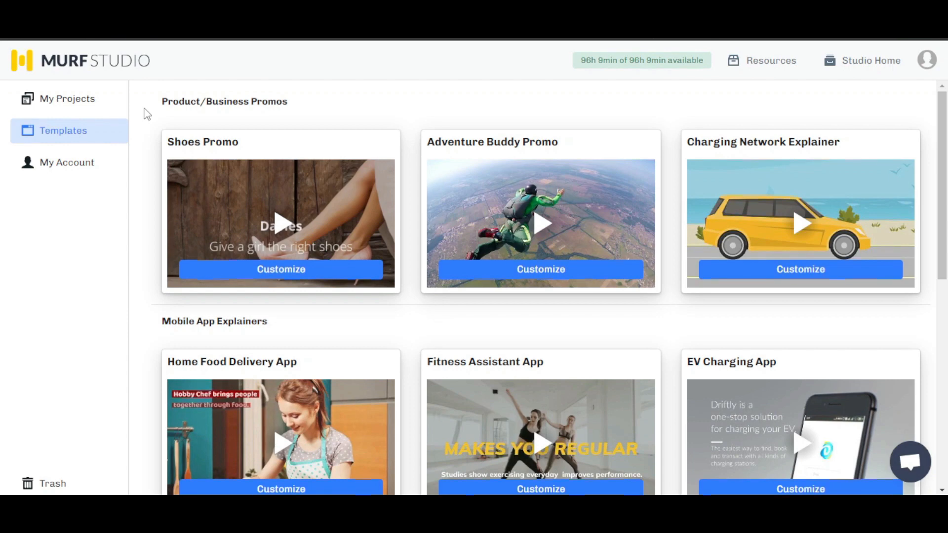
click(99, 103)
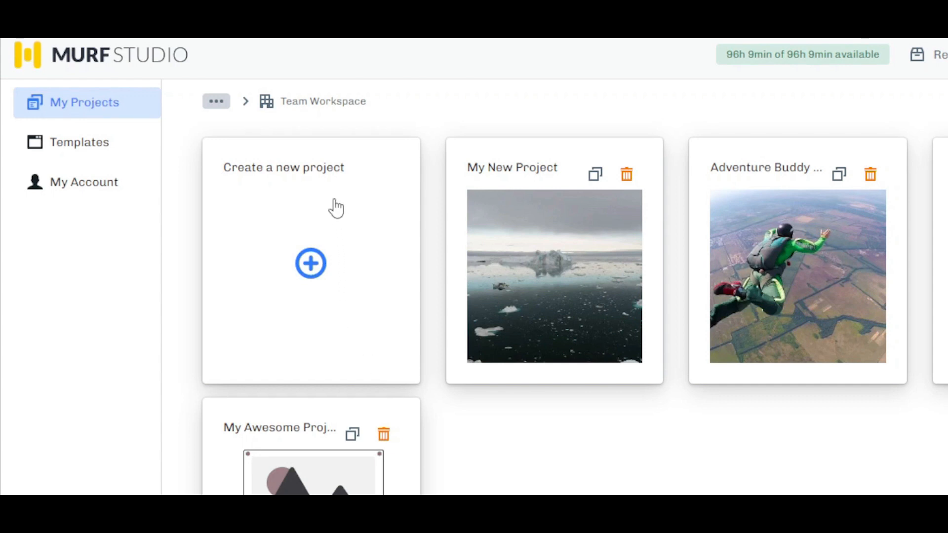
- Start a new project and title it "My New Awesome Project"
click(311, 263)
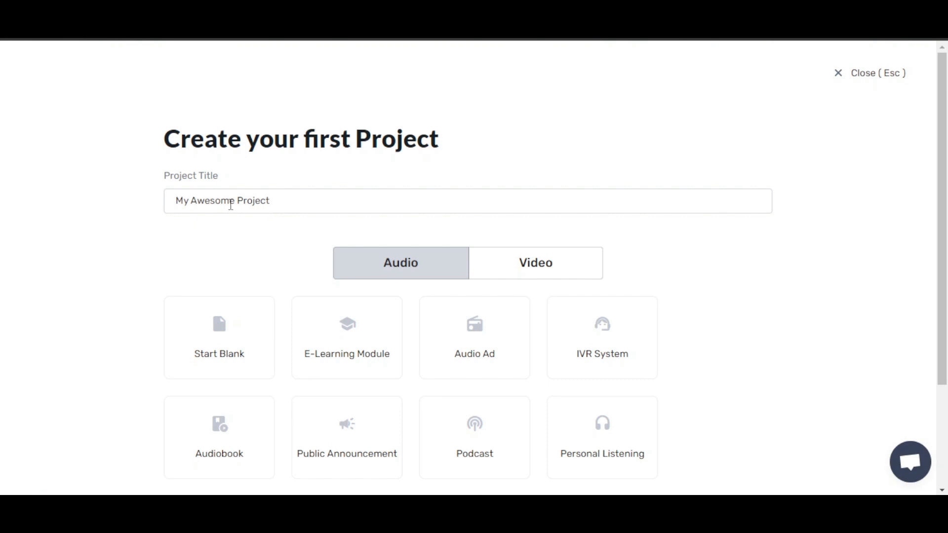
click(192, 200)
text(New)
scroll(815, 243, down, 3)
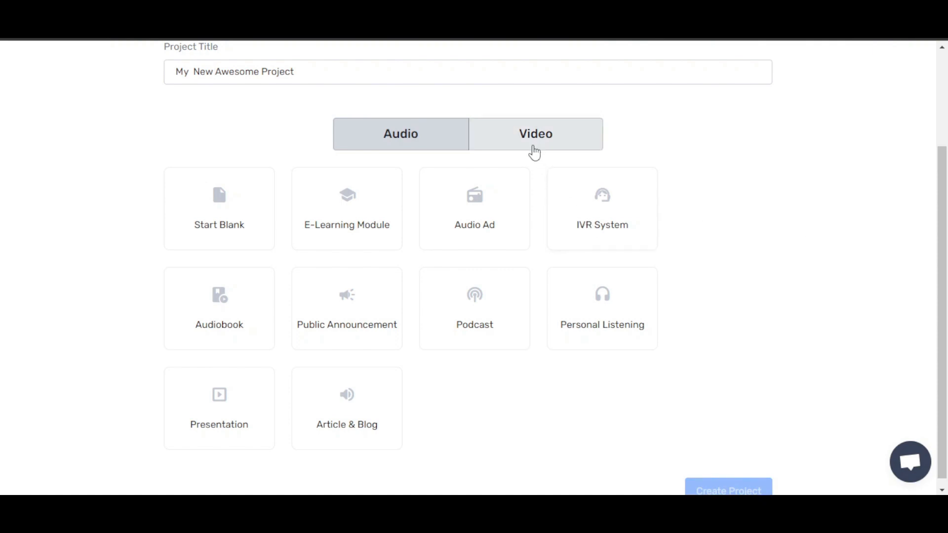
- Choose the Video type with the Start Blank option and create the project
click(534, 147)
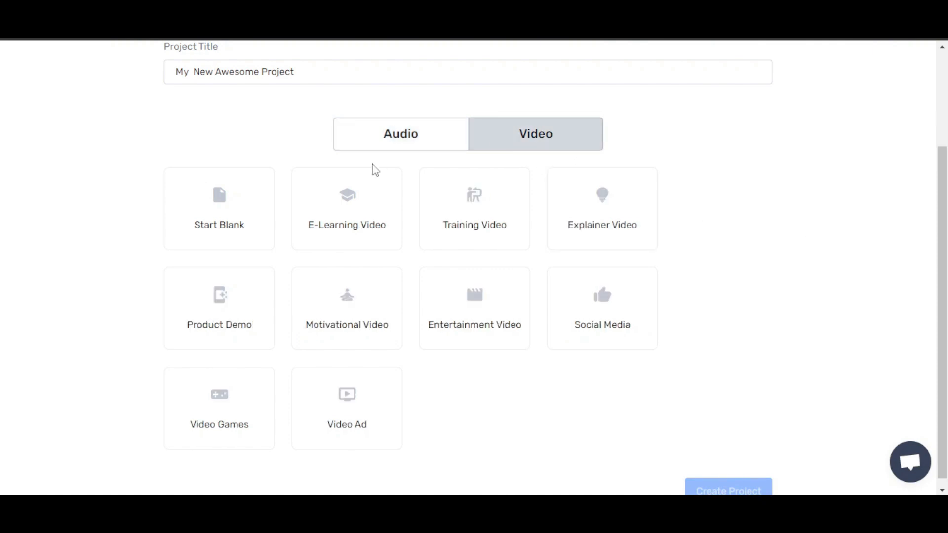
click(220, 224)
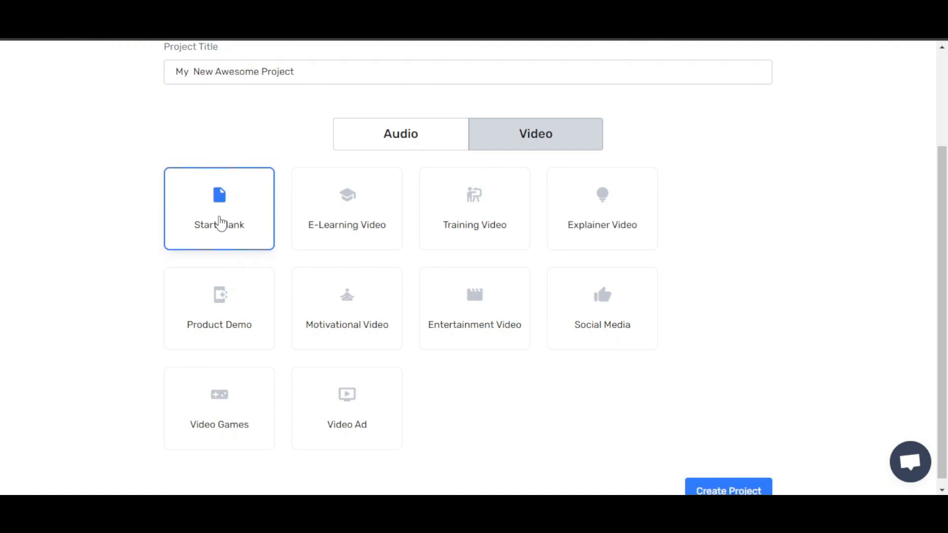
drag(942, 353, 942, 364)
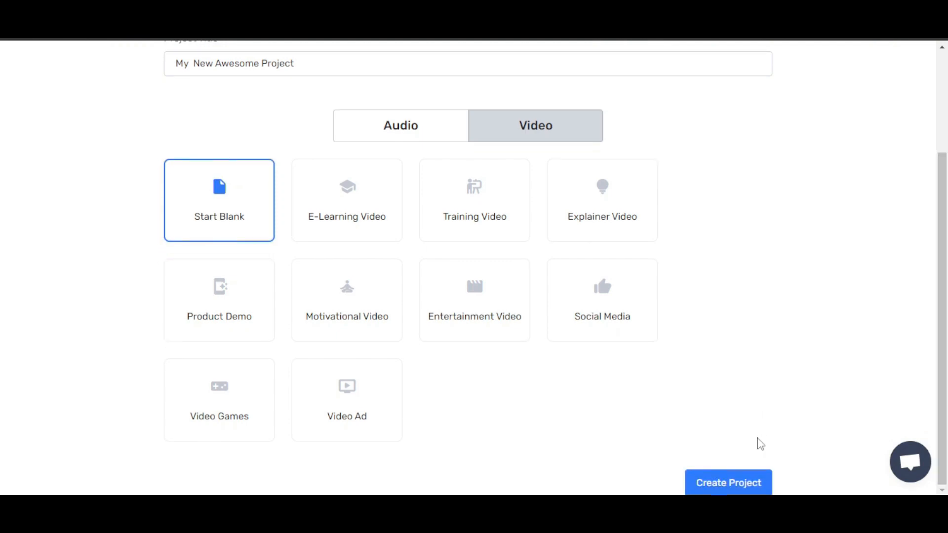
click(729, 476)
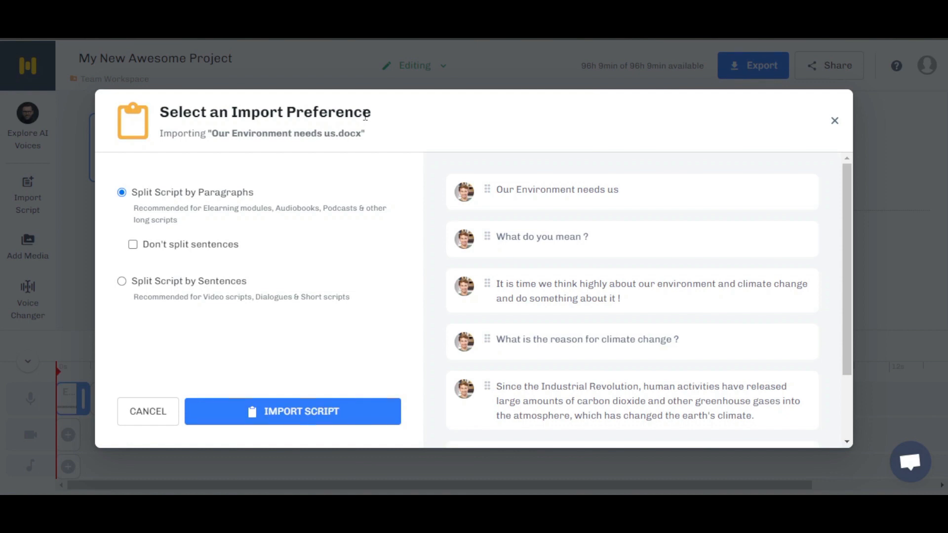
- Import the script "Our Environment needs us.docx", split by sentences
click(122, 282)
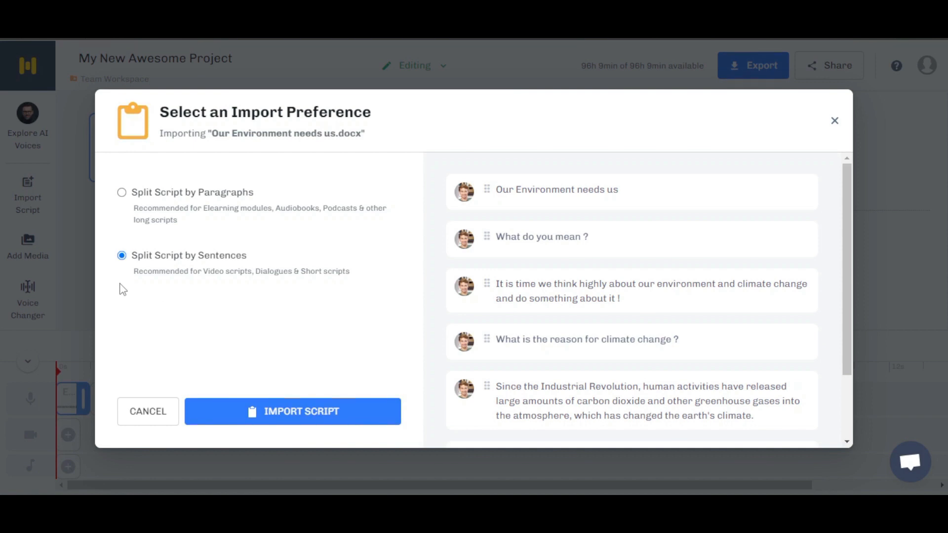
click(285, 416)
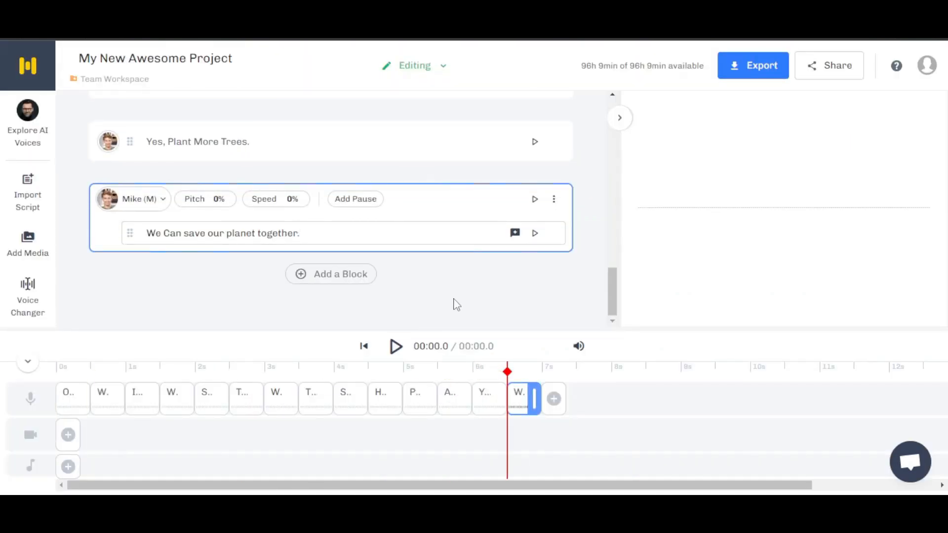
- Filter the voices for the block "Our Environment needs us" by Male and Young, and select Mike
scroll(618, 171, up, 10)
drag(618, 171, 622, 105)
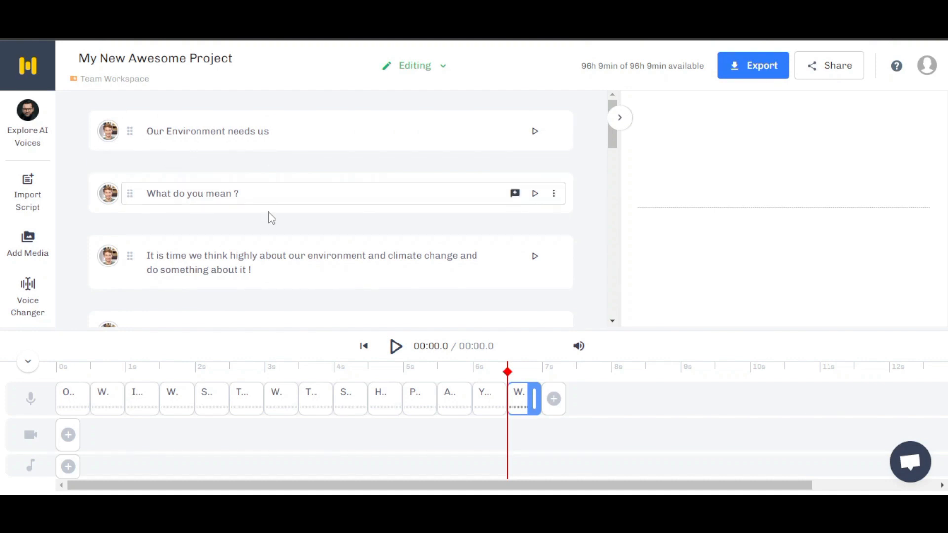
mouse_move(613, 123)
mouse_down()
mouse_move(609, 194)
mouse_move(612, 119)
mouse_up()
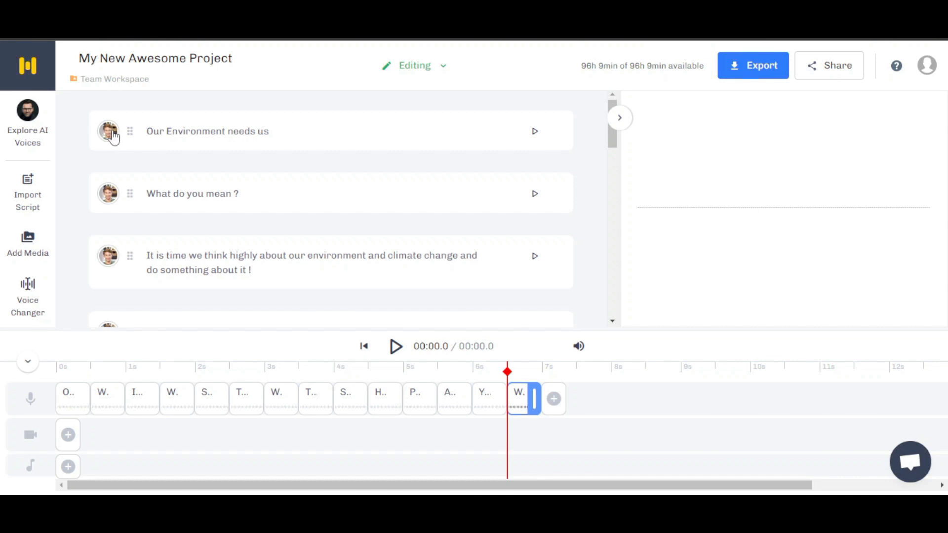
mouse_move(106, 133)
click(113, 138)
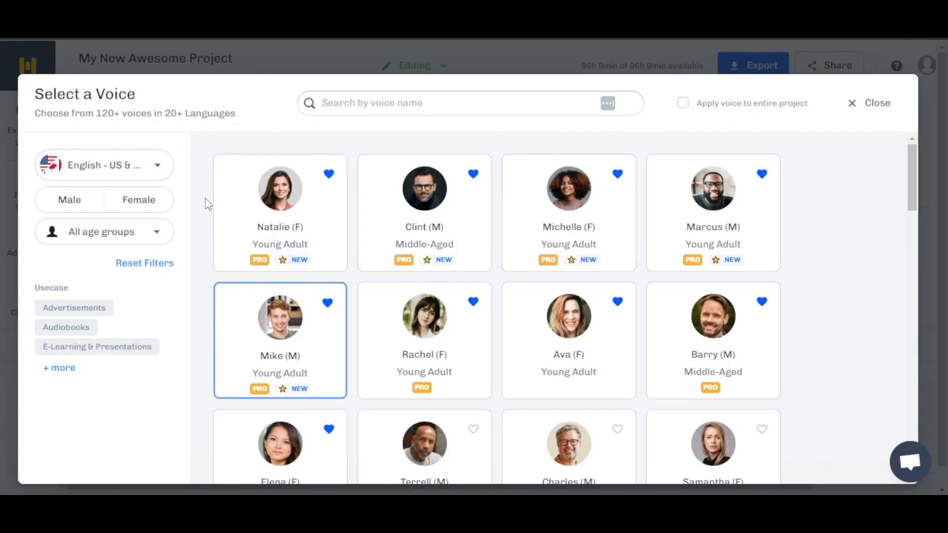
click(158, 168)
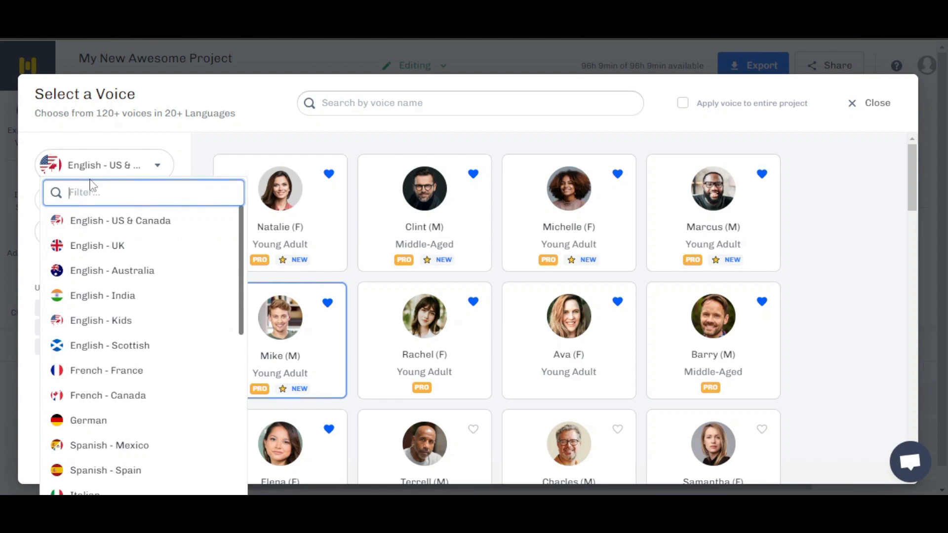
click(197, 147)
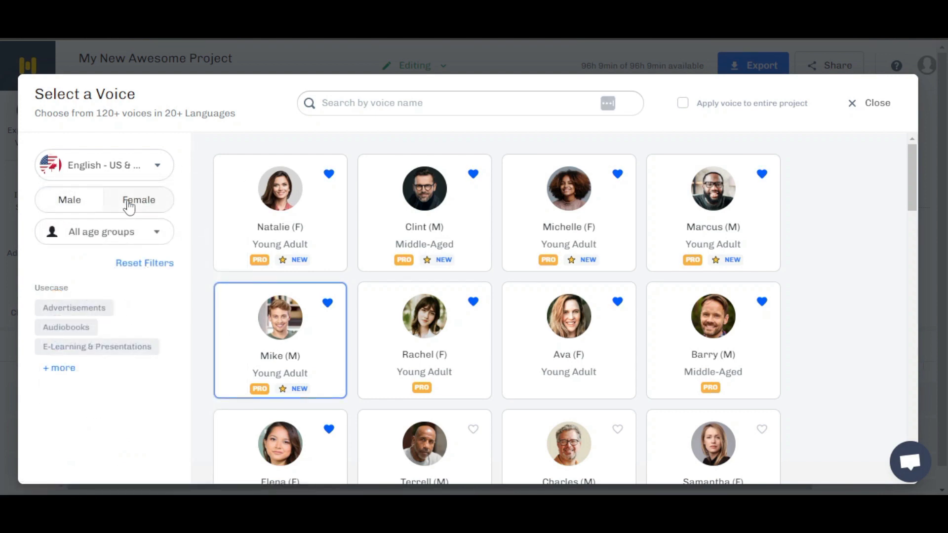
click(96, 207)
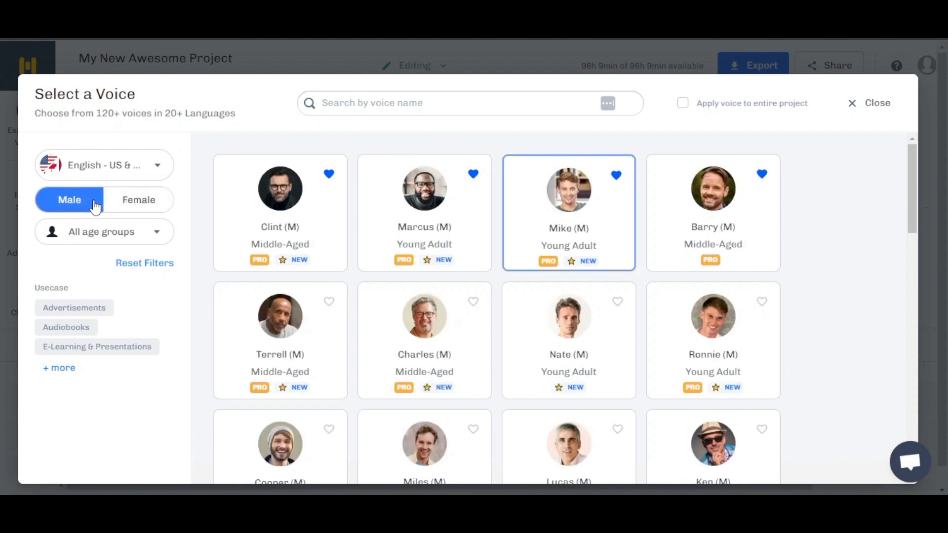
click(127, 242)
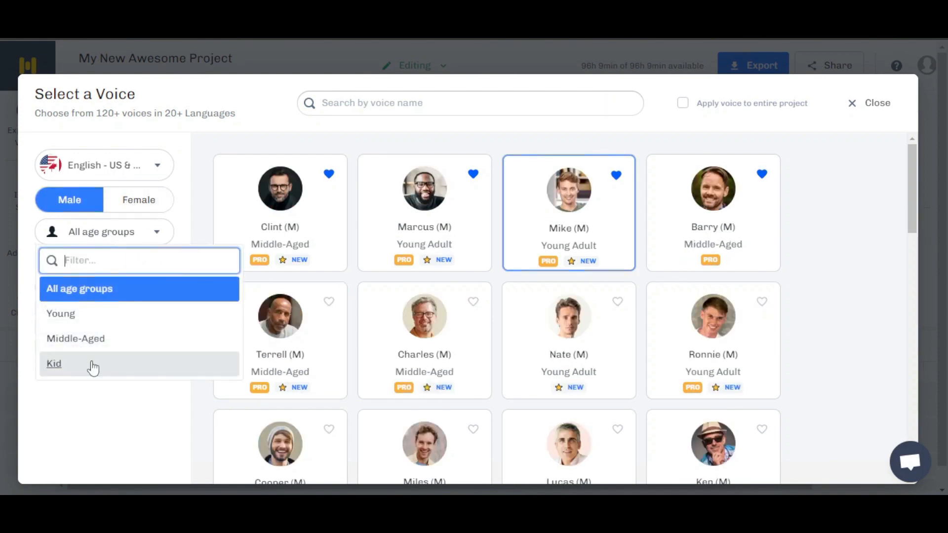
click(96, 320)
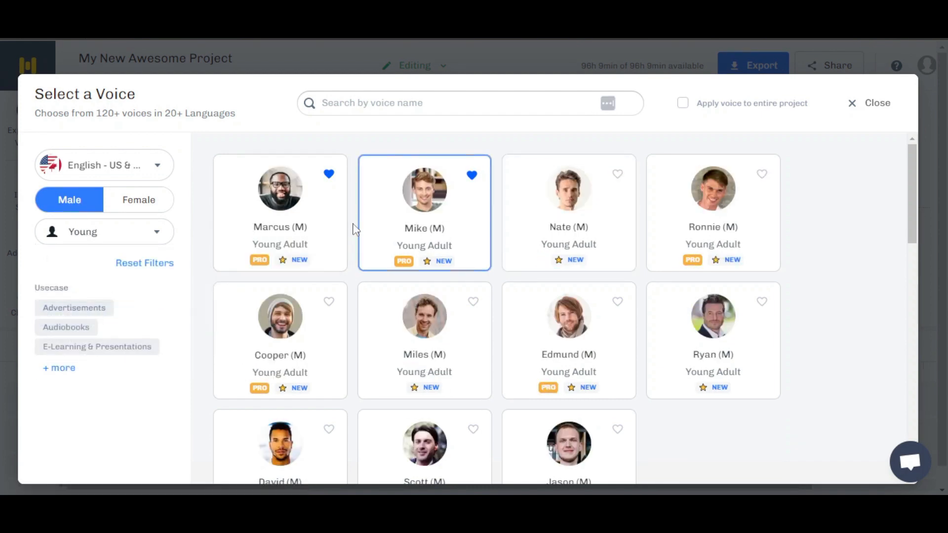
mouse_move(402, 247)
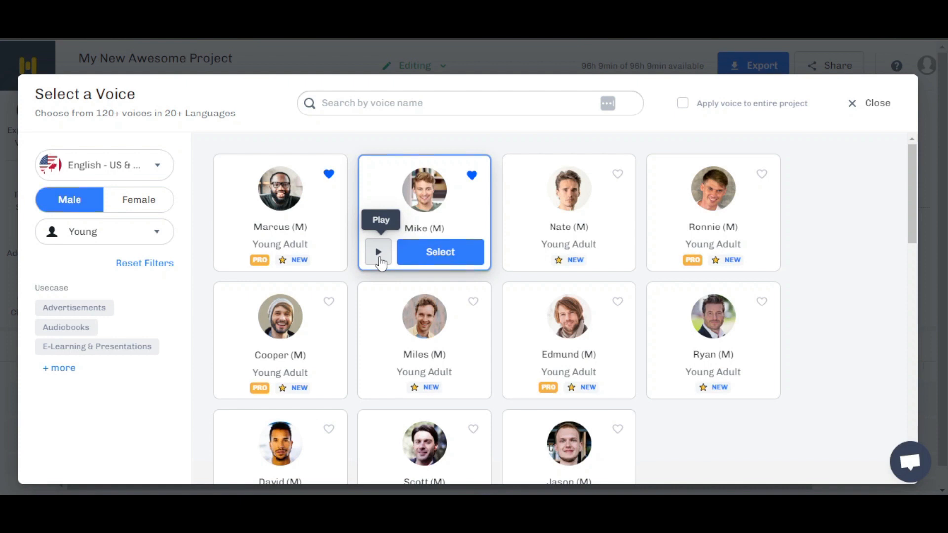
click(438, 253)
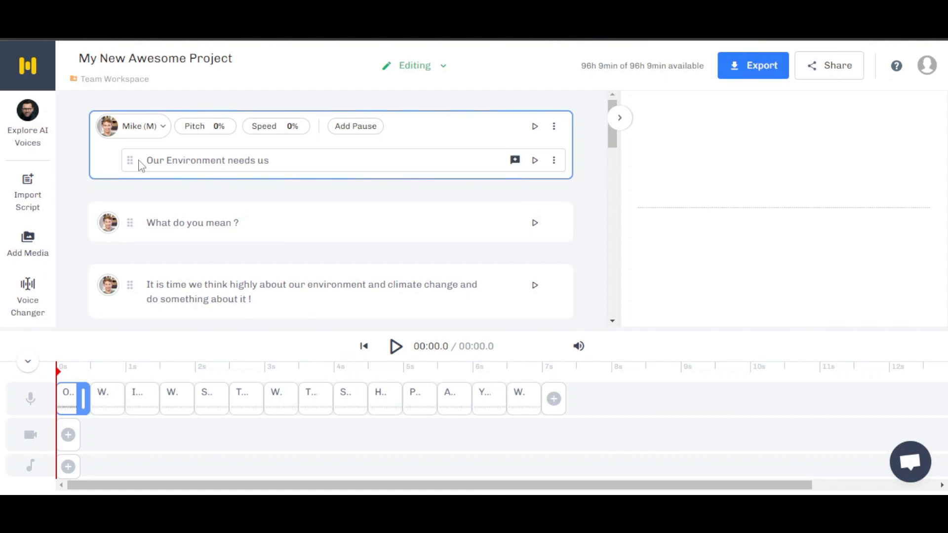
- Filter the voices for the block "What do you mean ?" by Female and Young, and select Ava
click(113, 228)
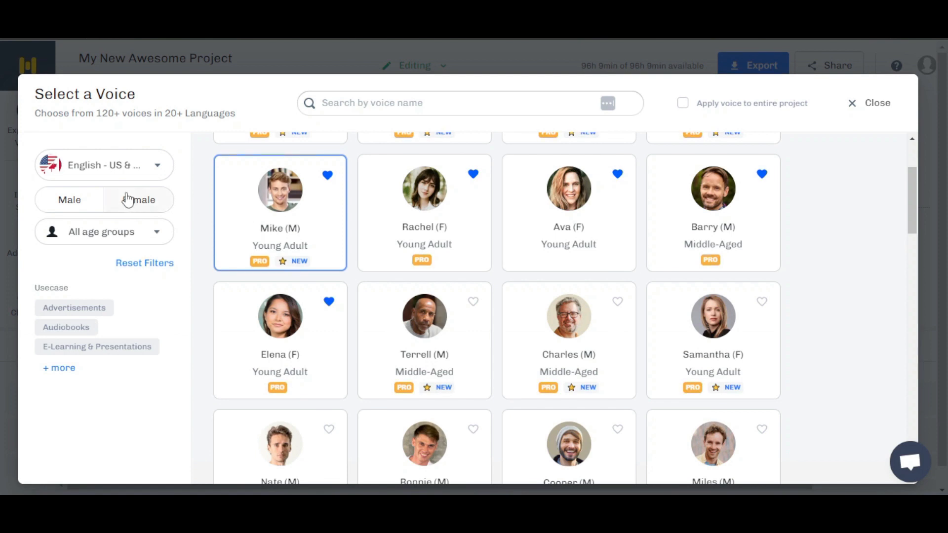
click(137, 169)
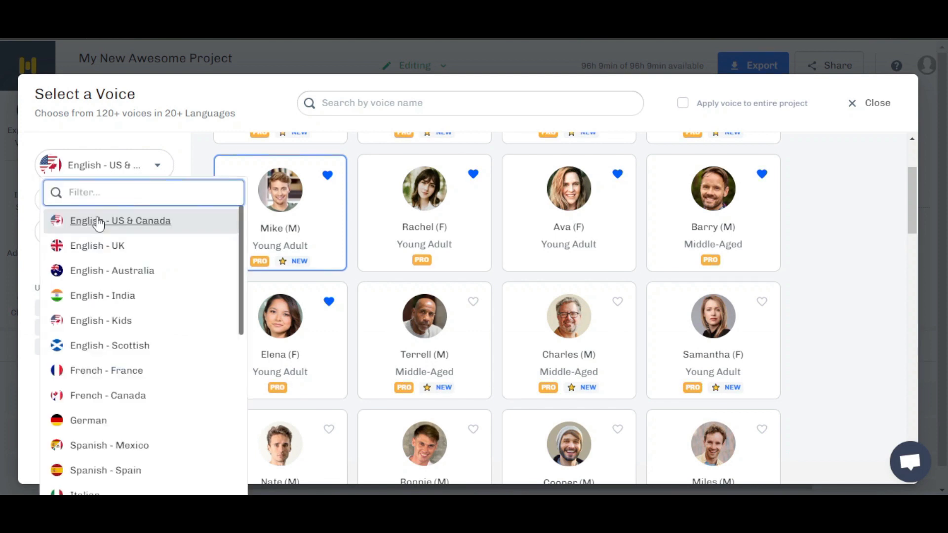
click(193, 153)
click(152, 210)
click(113, 232)
click(92, 326)
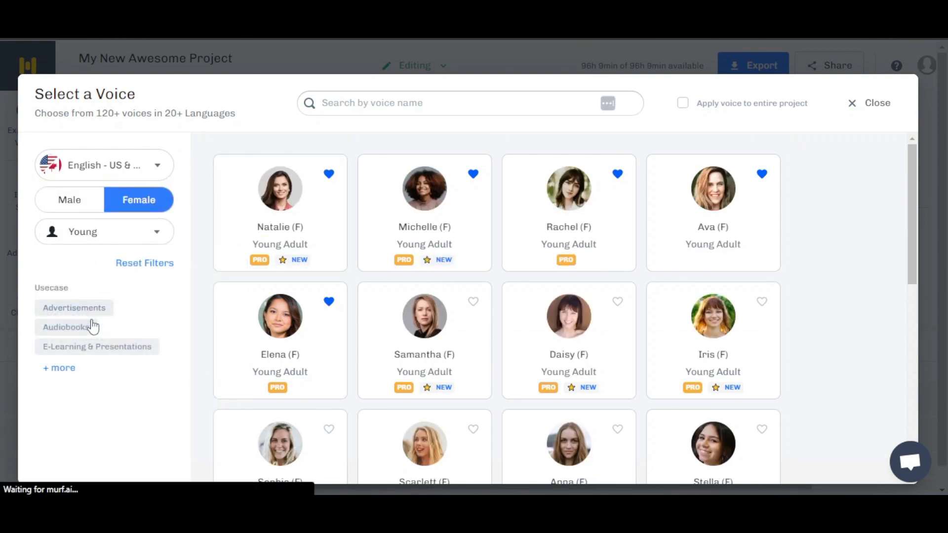
mouse_move(673, 261)
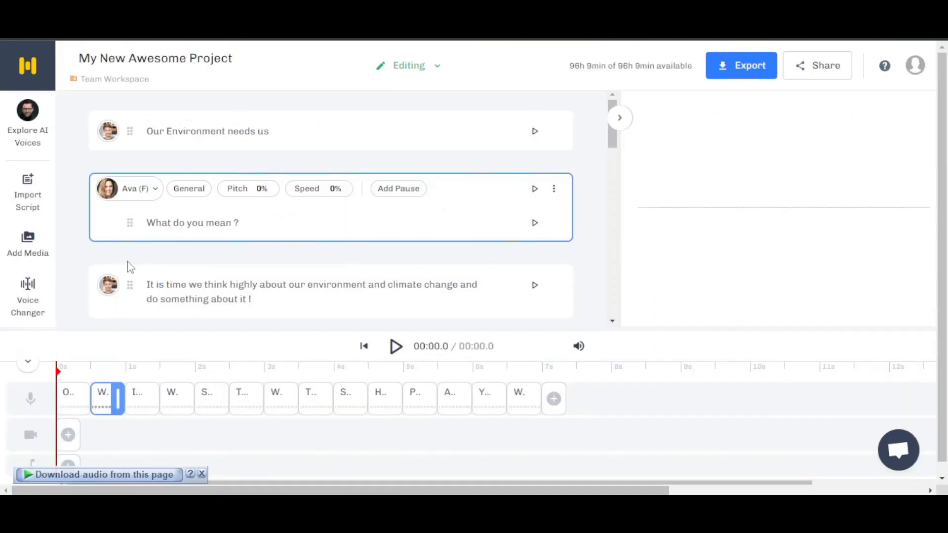
- Assign the voice Adam to the blocks "What is the reason for climate change ?" and "True, And Natural processes..."
mouse_move(612, 153)
mouse_down()
mouse_move(616, 180)
mouse_move(615, 159)
mouse_up()
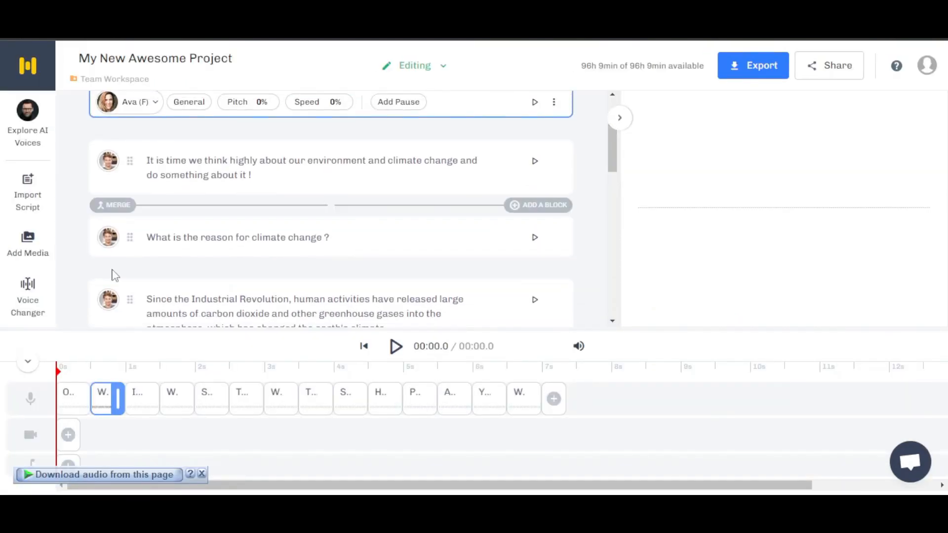
click(123, 234)
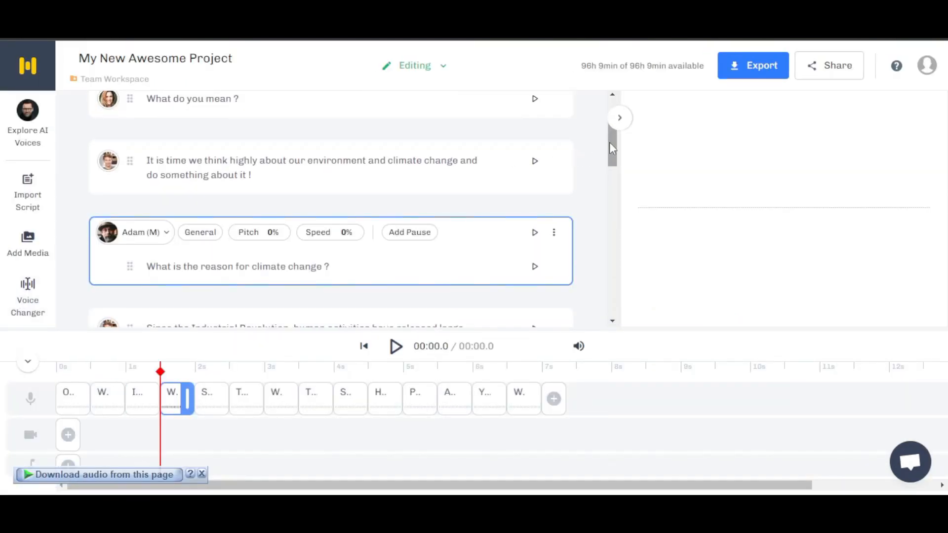
drag(610, 143, 616, 187)
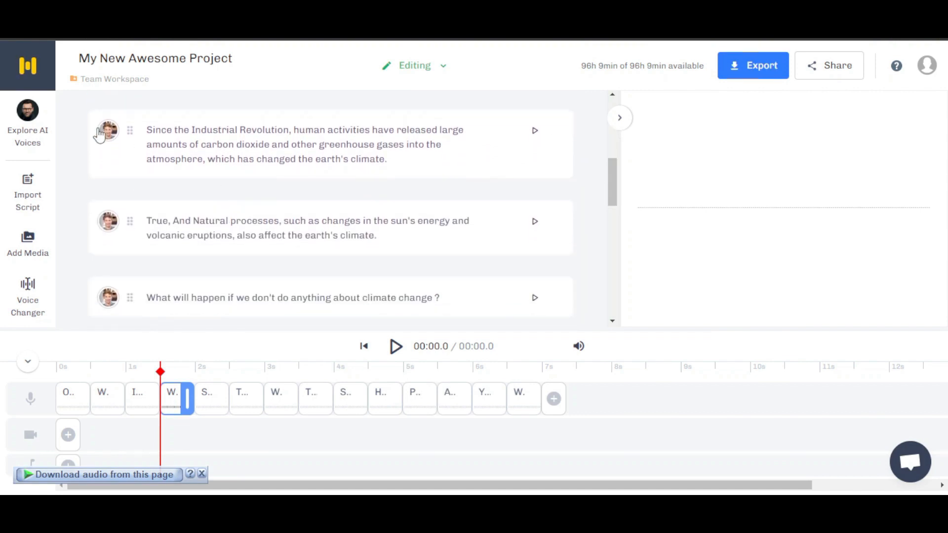
click(108, 227)
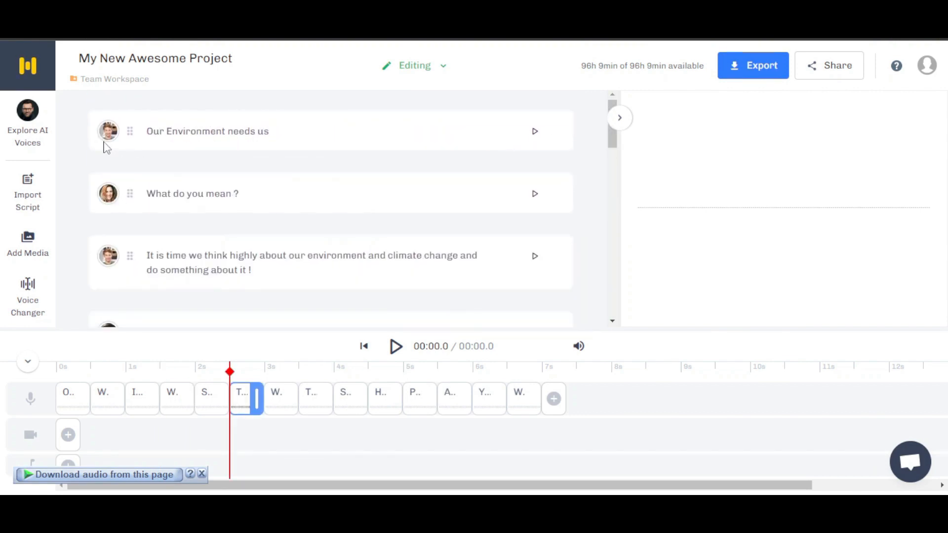
- Examine the voice choices, pitch, speed and pause settings, and further block options for "Our Environment needs us"
click(287, 135)
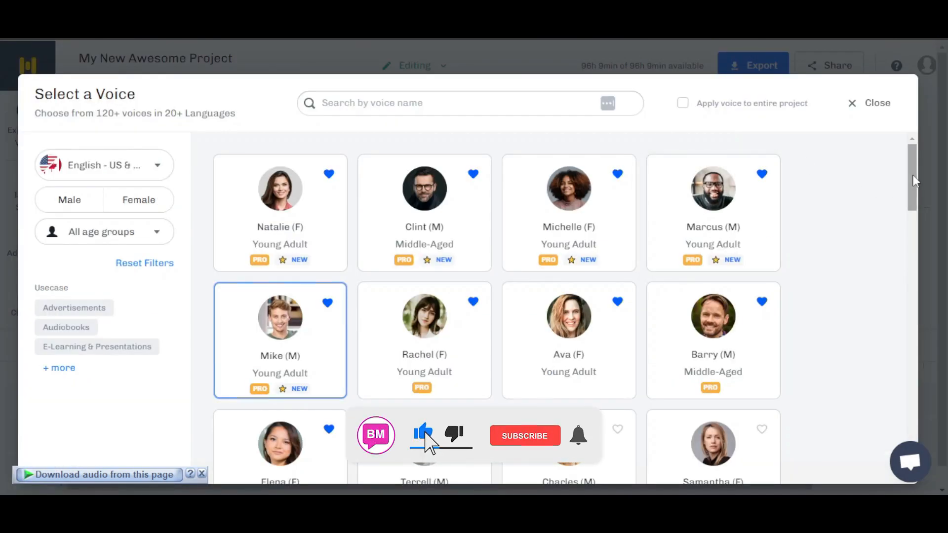
drag(913, 180, 913, 148)
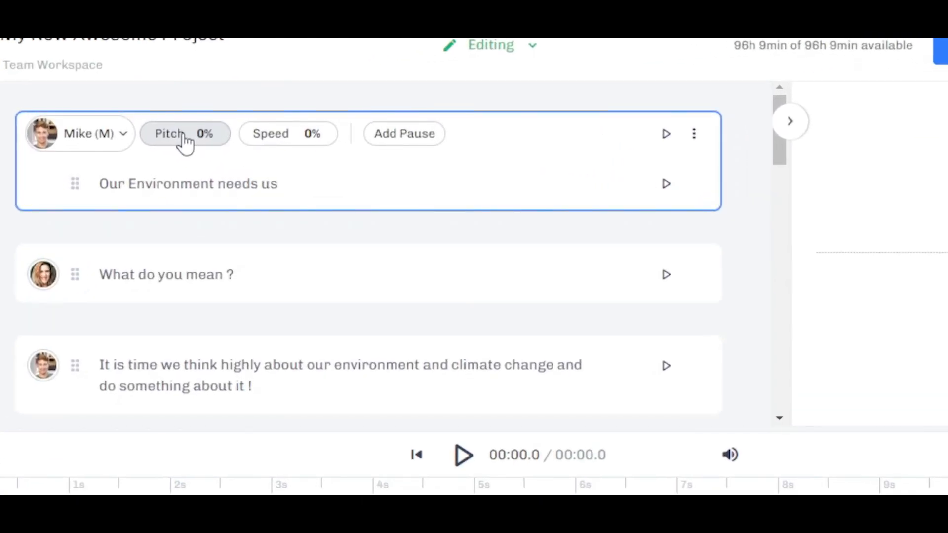
click(185, 143)
click(283, 144)
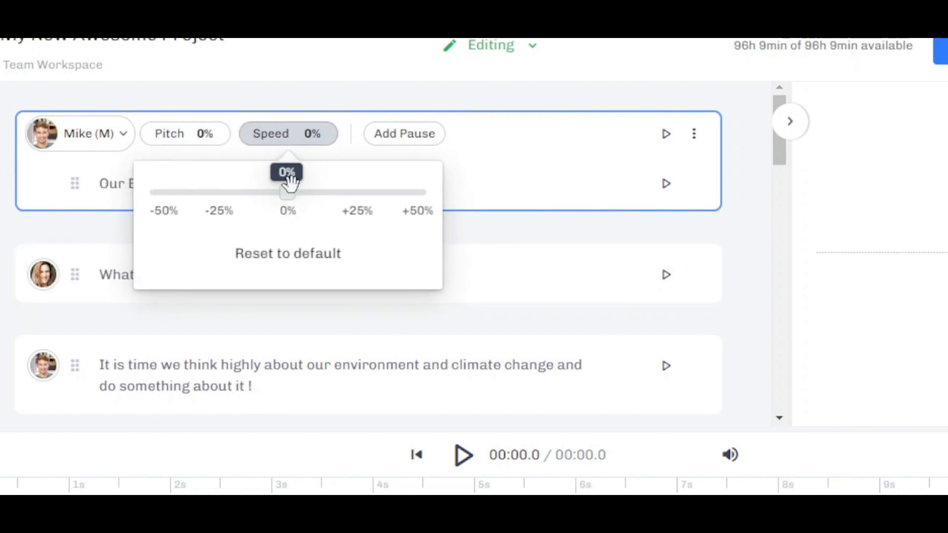
click(393, 140)
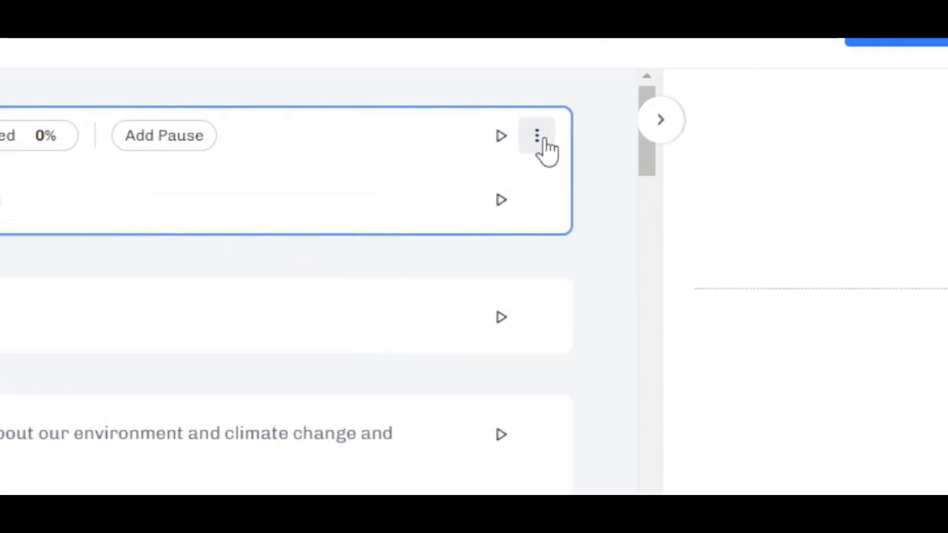
click(543, 140)
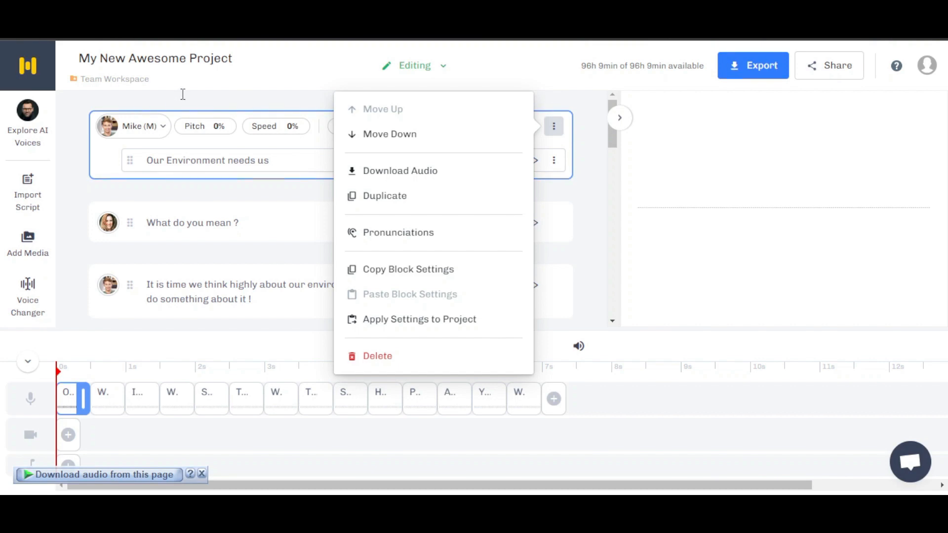
click(74, 128)
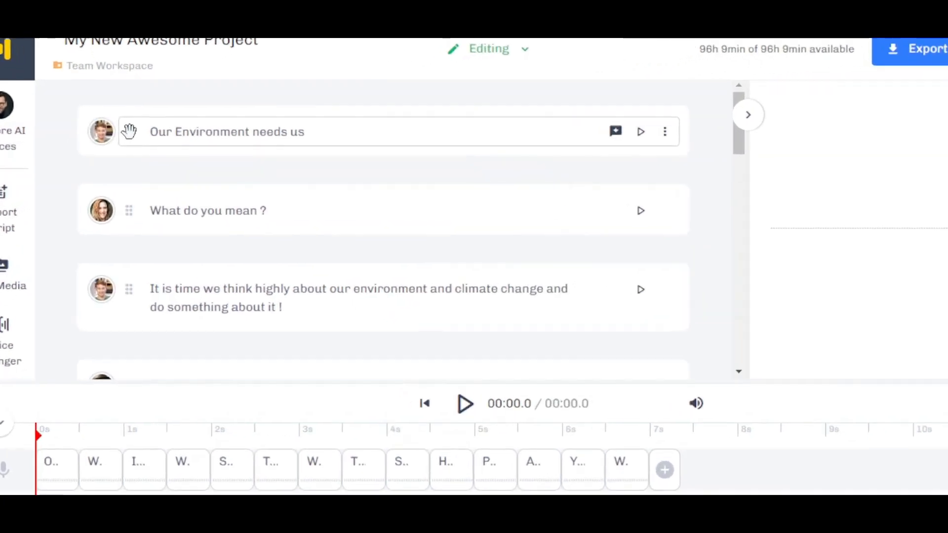
- Try to move the block "Our Environment needs us" within the script by its handle
mouse_move(130, 131)
mouse_down()
mouse_move(126, 241)
mouse_move(113, 249)
mouse_move(131, 239)
mouse_move(134, 142)
mouse_move(121, 141)
mouse_up()
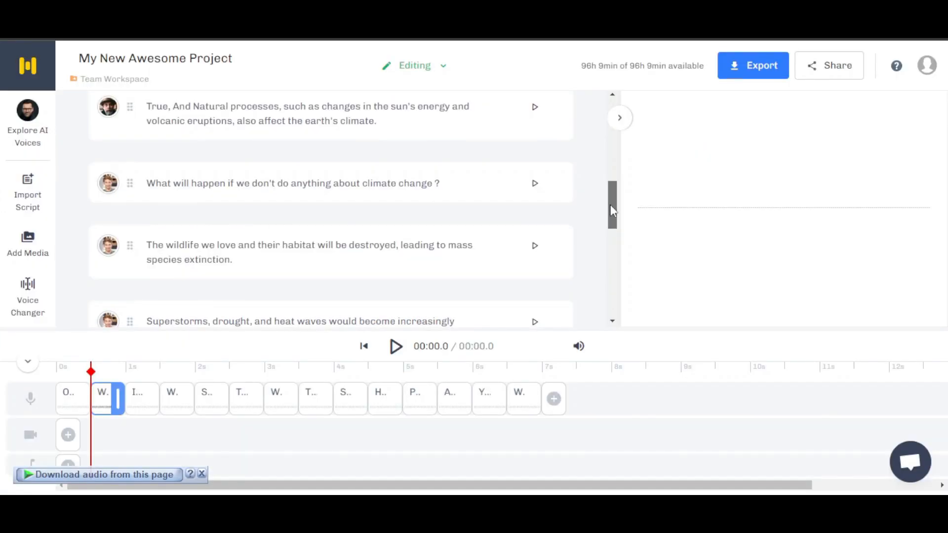
- Generate and play the voiceover from the start of the timeline, pausing it partway
drag(613, 210, 614, 118)
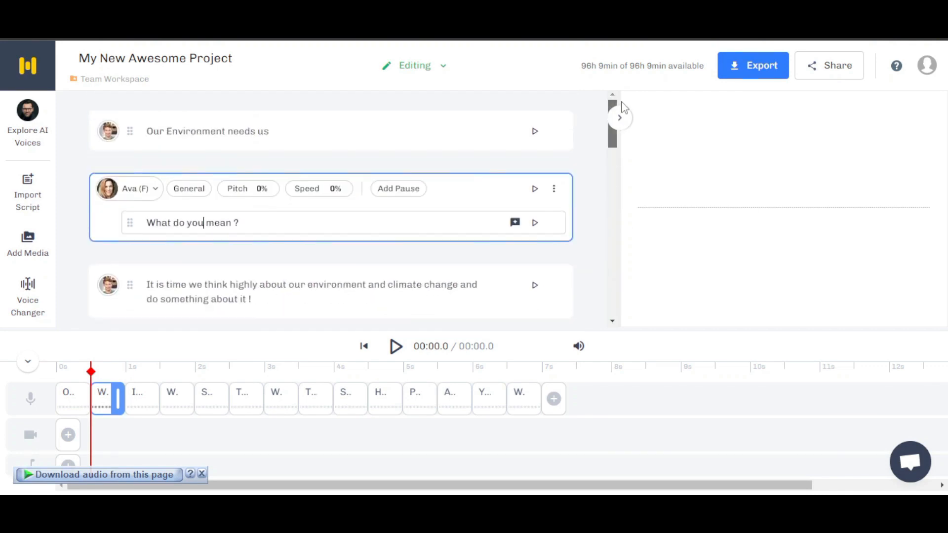
click(60, 368)
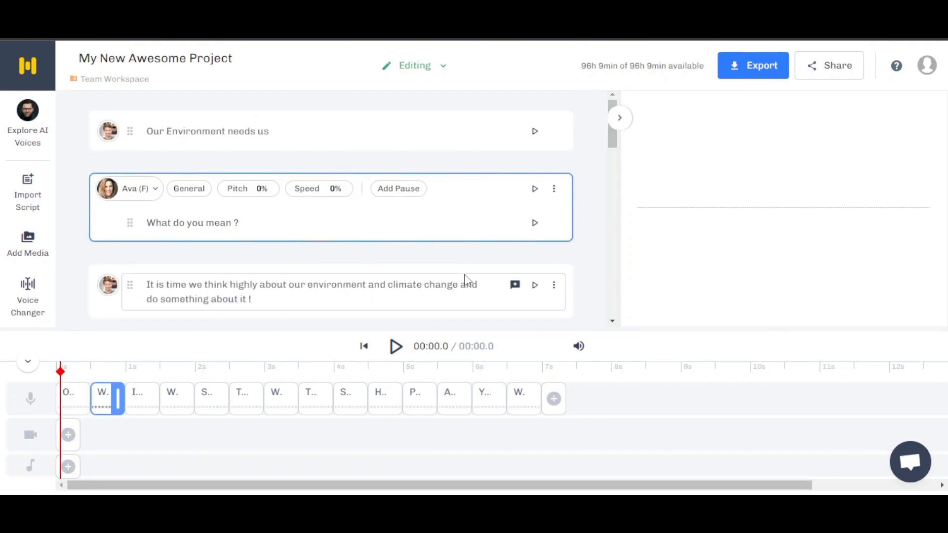
drag(610, 145, 614, 119)
click(397, 347)
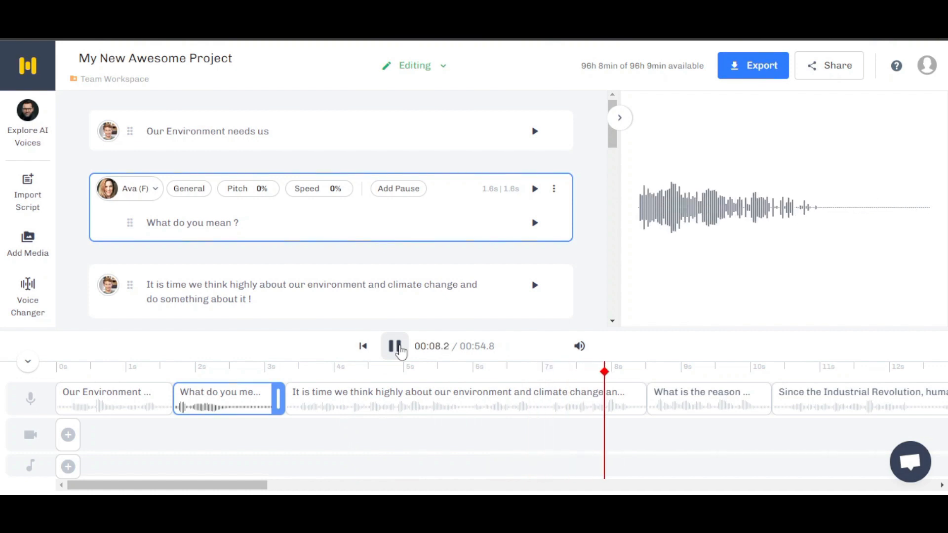
click(395, 345)
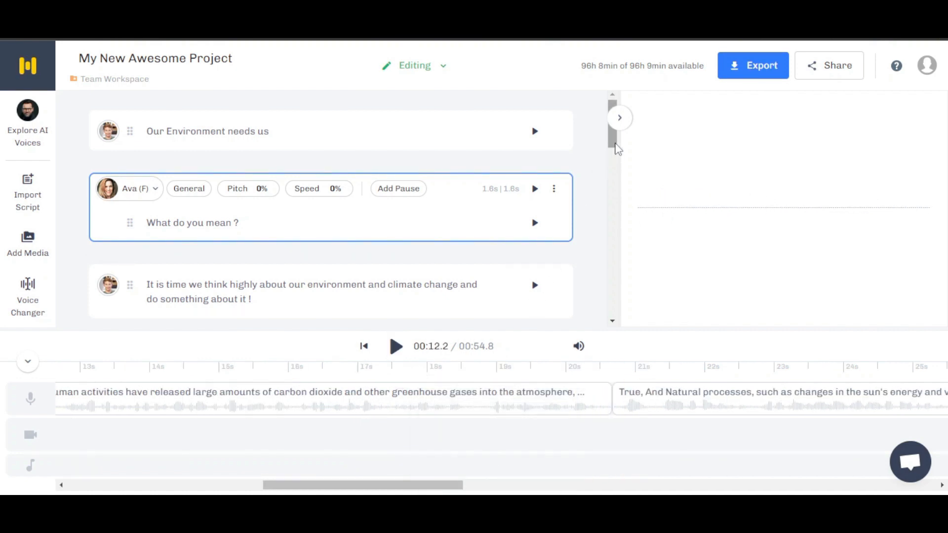
- Try to shift the clip "It is time we think highly about our environment..." along the timeline
mouse_move(614, 142)
mouse_down()
mouse_move(615, 164)
mouse_move(614, 125)
mouse_up()
click(213, 285)
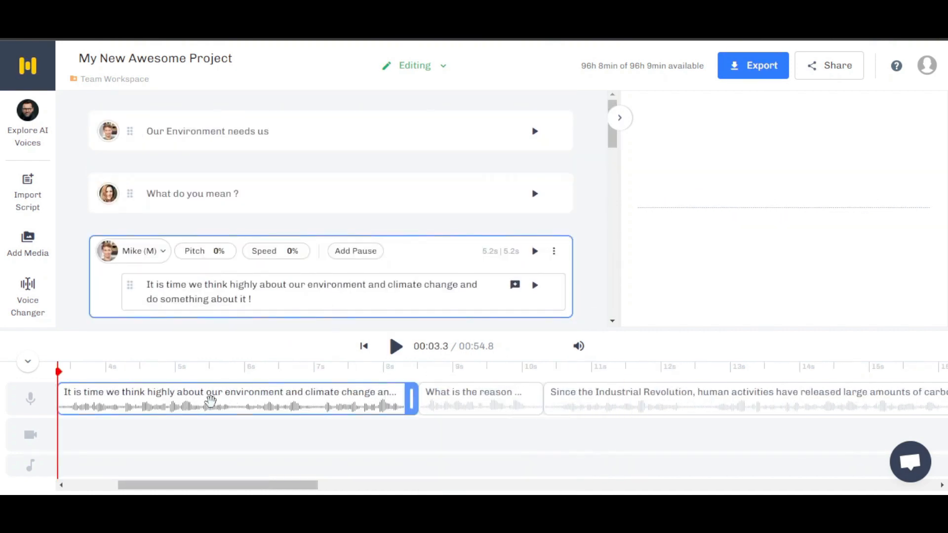
drag(91, 406, 168, 419)
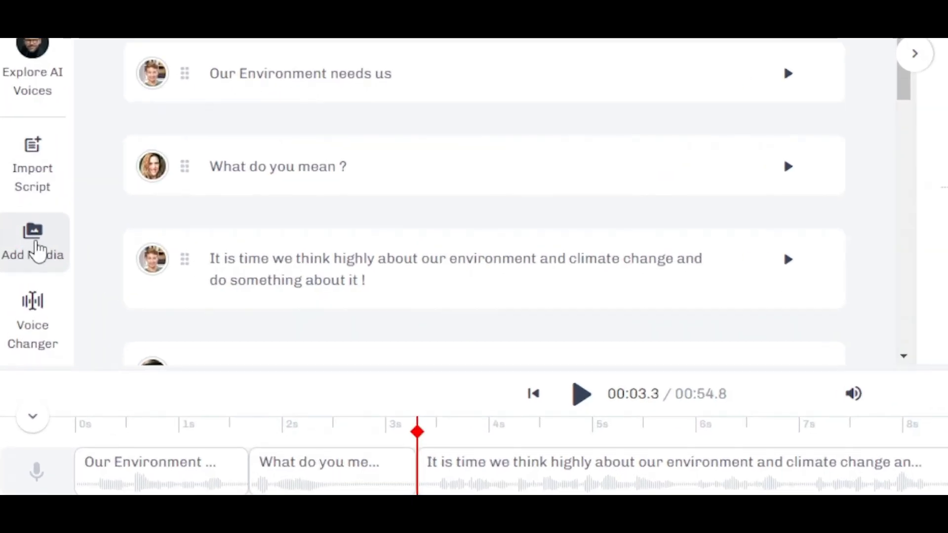
click(29, 245)
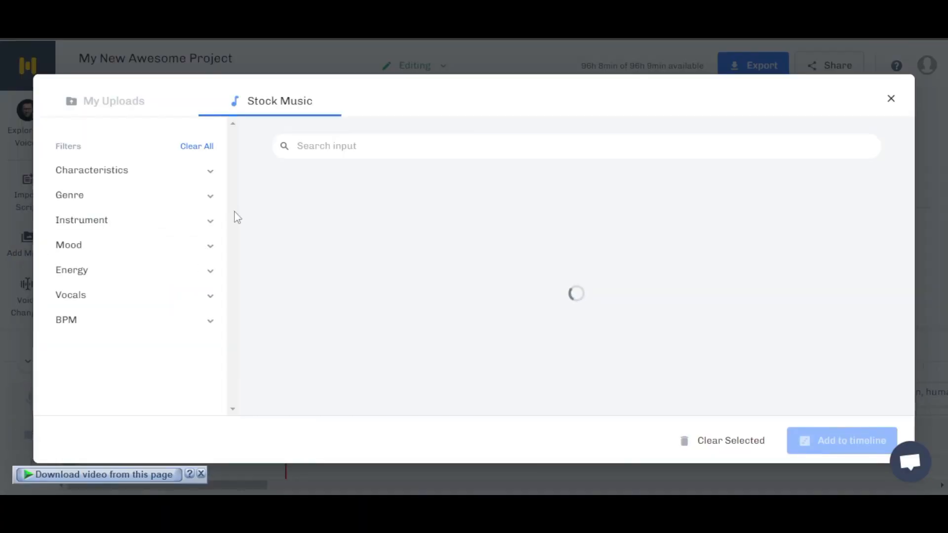
click(203, 471)
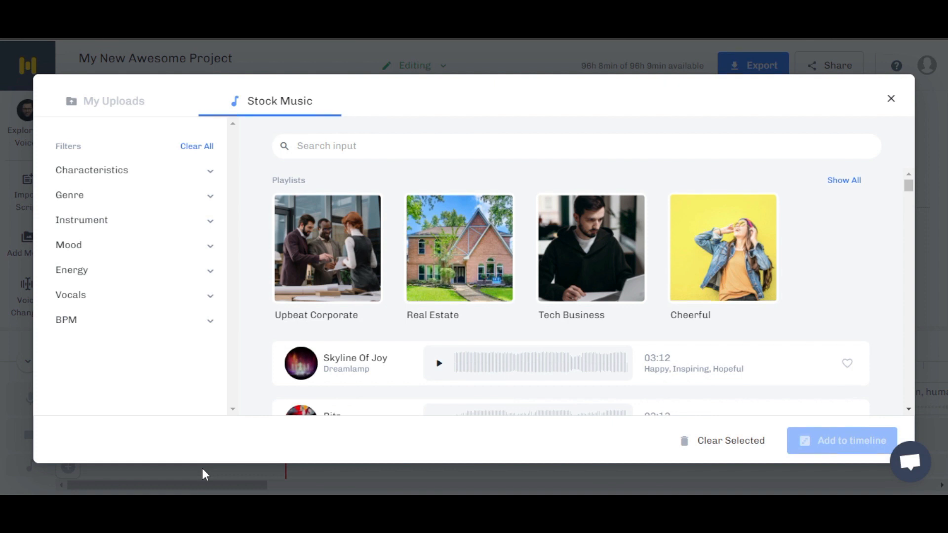
click(892, 98)
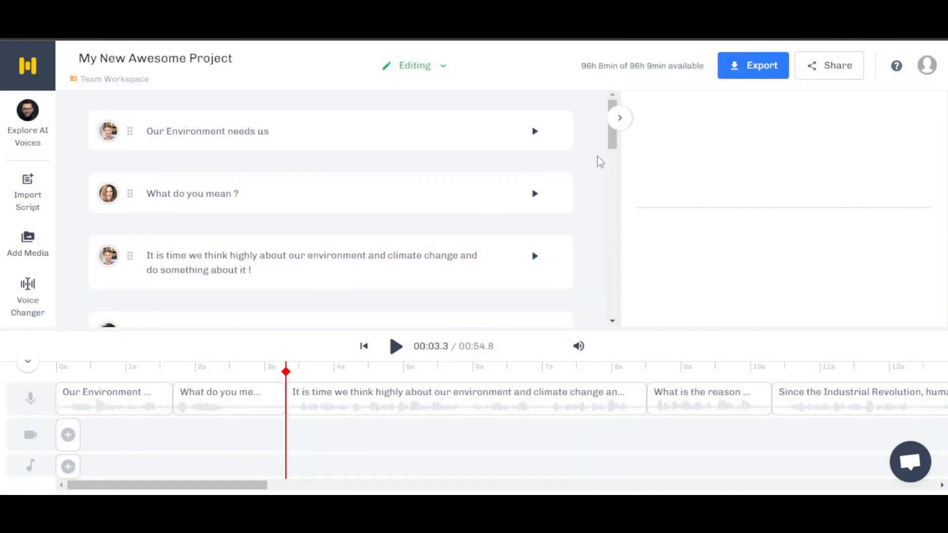
mouse_move(613, 139)
mouse_down()
mouse_move(612, 297)
mouse_move(612, 124)
mouse_up()
- Add the two uploaded videos, video.mp4 with the green leaves and the 12-second icy sea clip, to the timeline
click(28, 247)
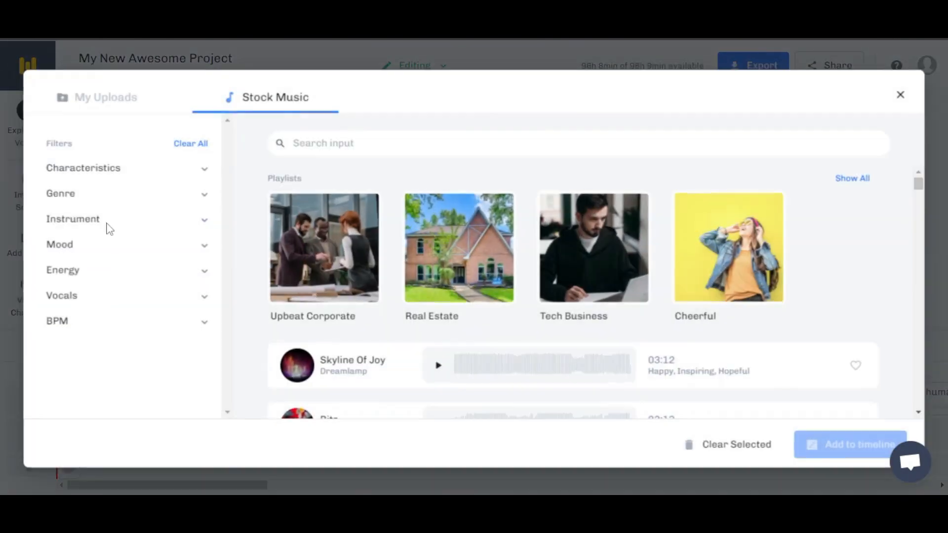
click(101, 101)
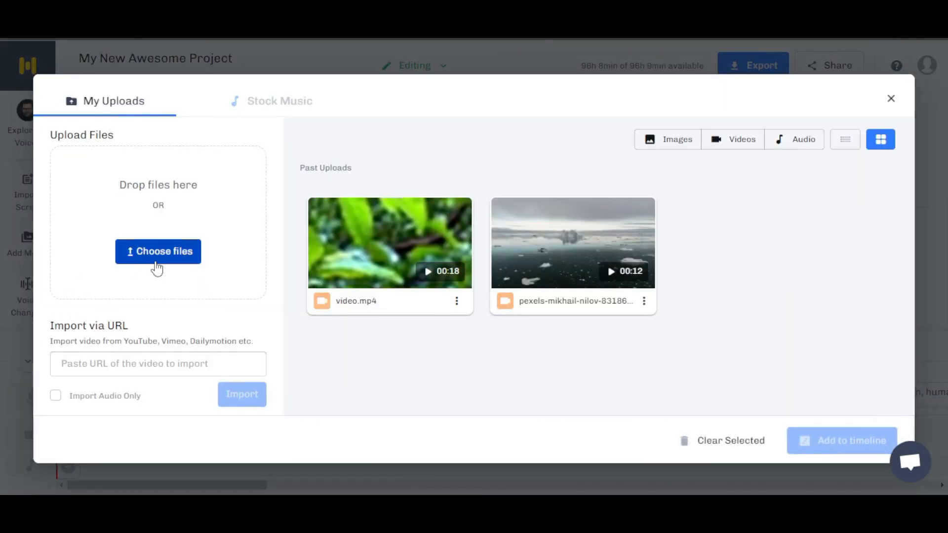
mouse_move(389, 242)
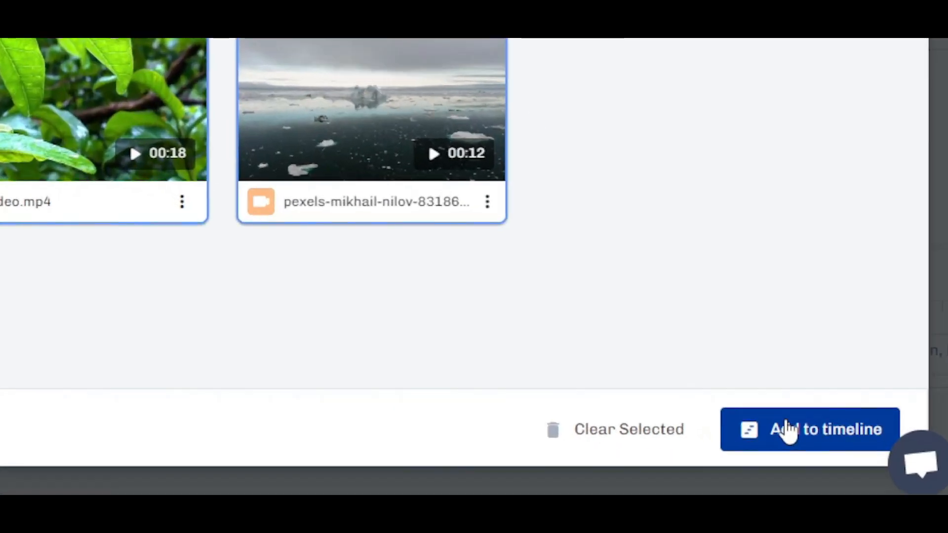
click(825, 442)
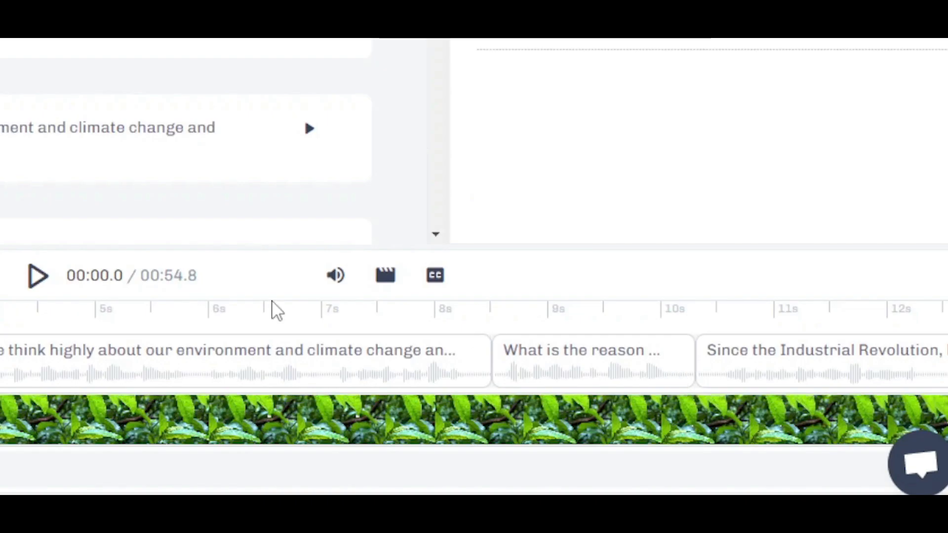
drag(254, 487, 84, 434)
click(121, 432)
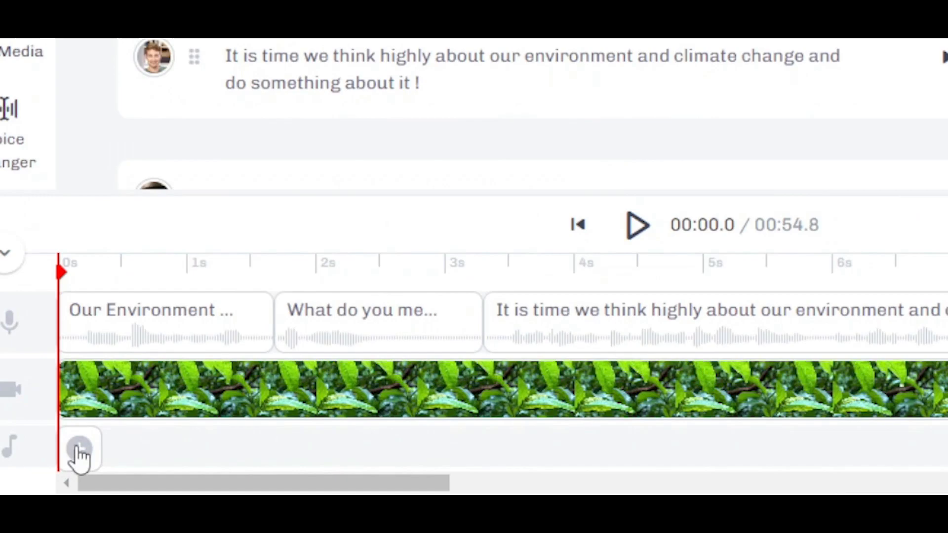
- Add the stock music track "Justin Case" by Wayfair to the music track of the timeline
click(79, 450)
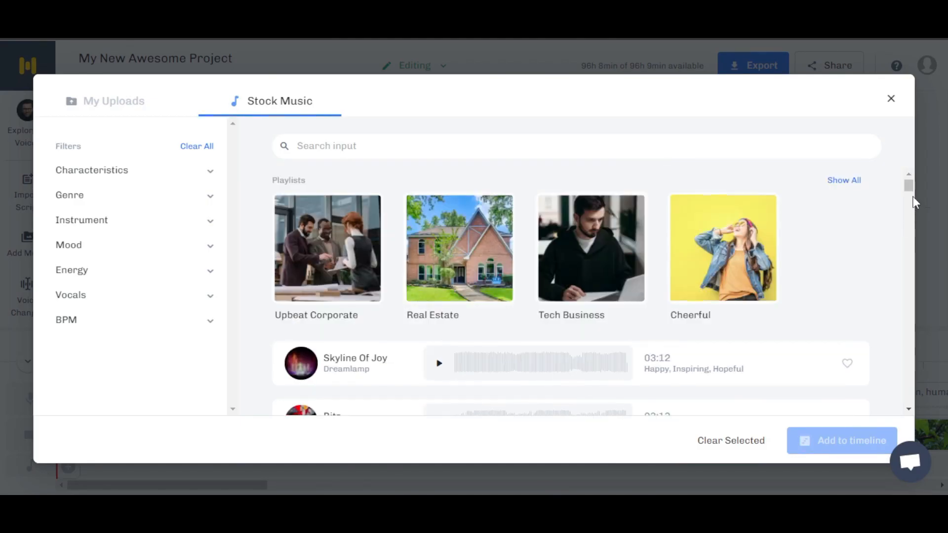
scroll(911, 181, down, 5)
scroll(912, 186, up, 5)
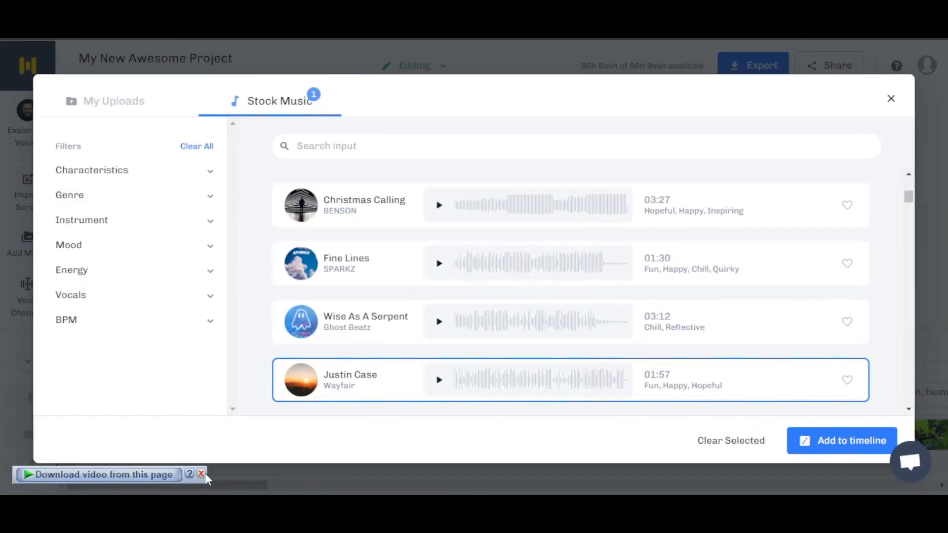
click(203, 474)
click(804, 430)
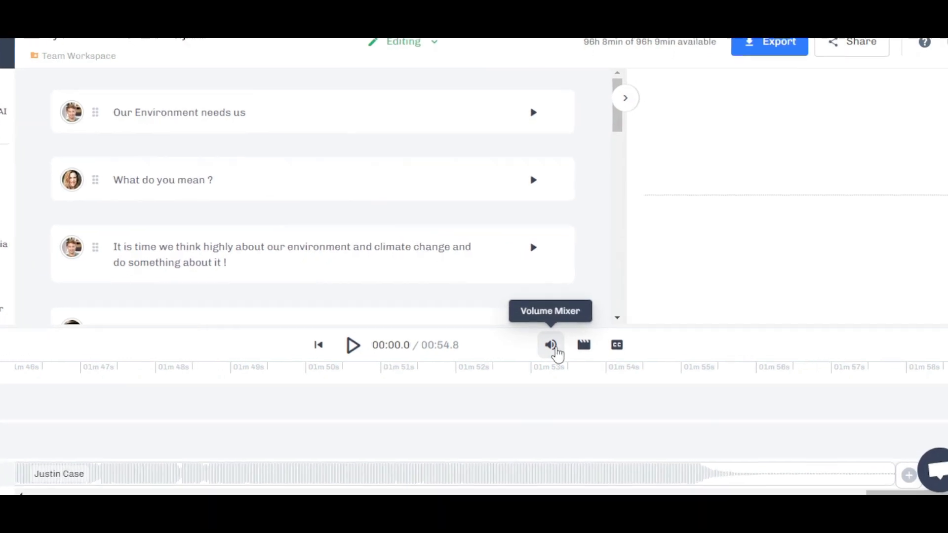
- Adjust the volume mix by raising the voice well above its default, muting the video sound and slightly lowering the music
click(559, 351)
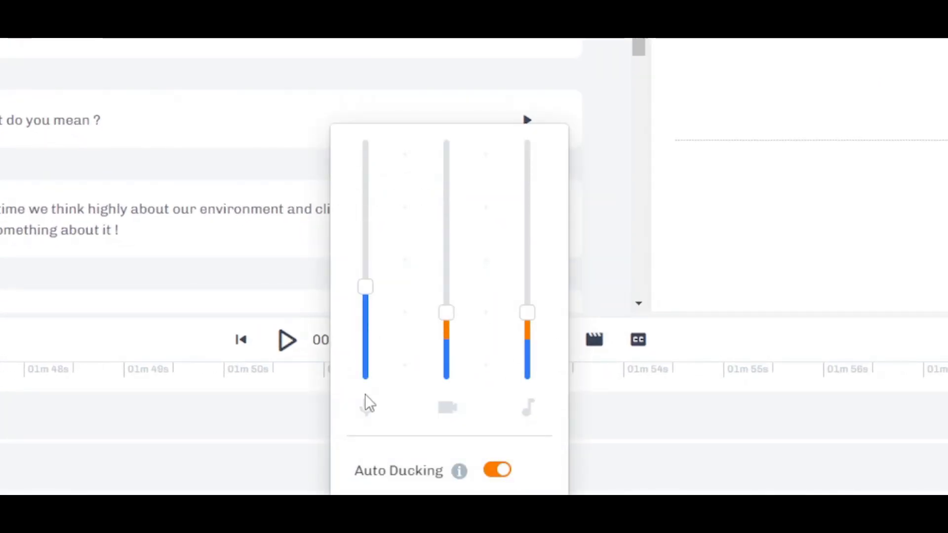
drag(366, 286, 363, 203)
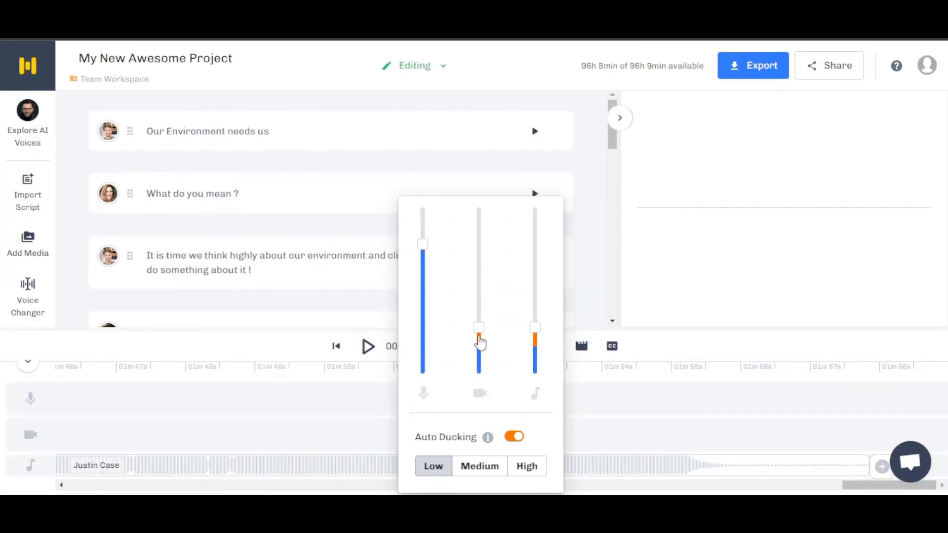
drag(478, 329, 478, 393)
drag(534, 321, 534, 344)
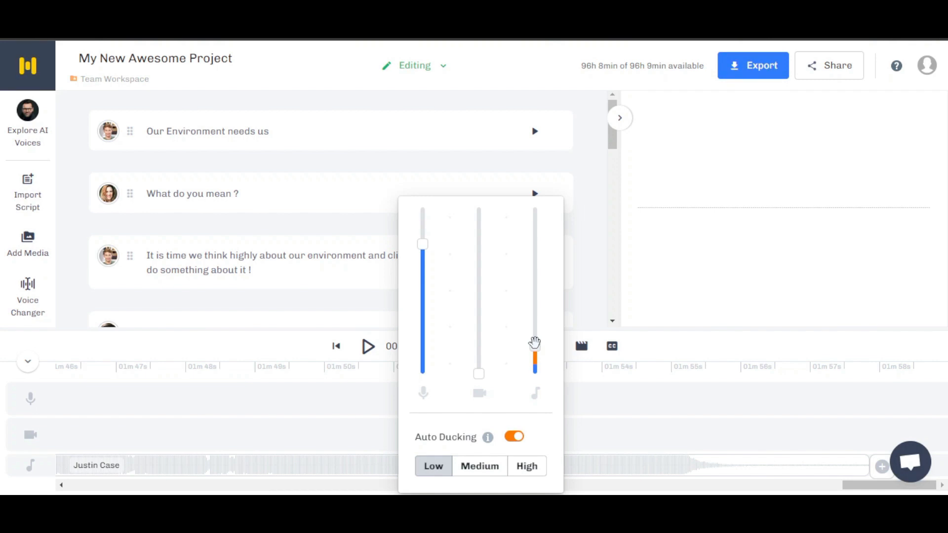
click(626, 412)
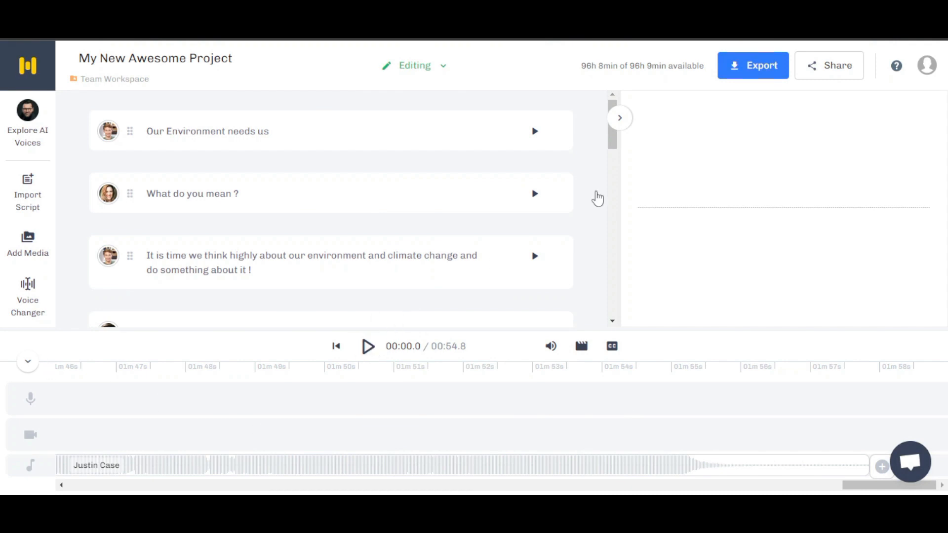
drag(613, 130, 591, 40)
- Examine the Voice Changer upload dialog and the resolution presets in the video settings
click(57, 472)
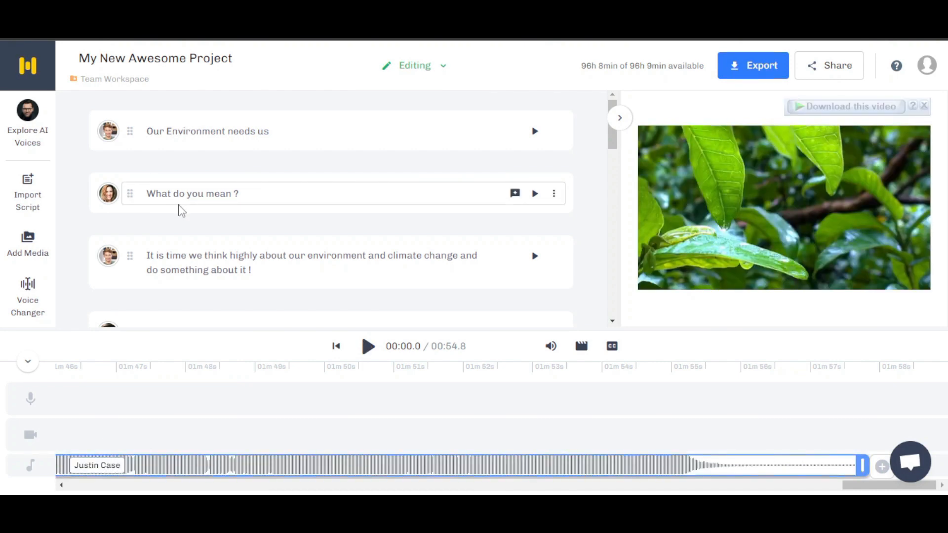
click(30, 301)
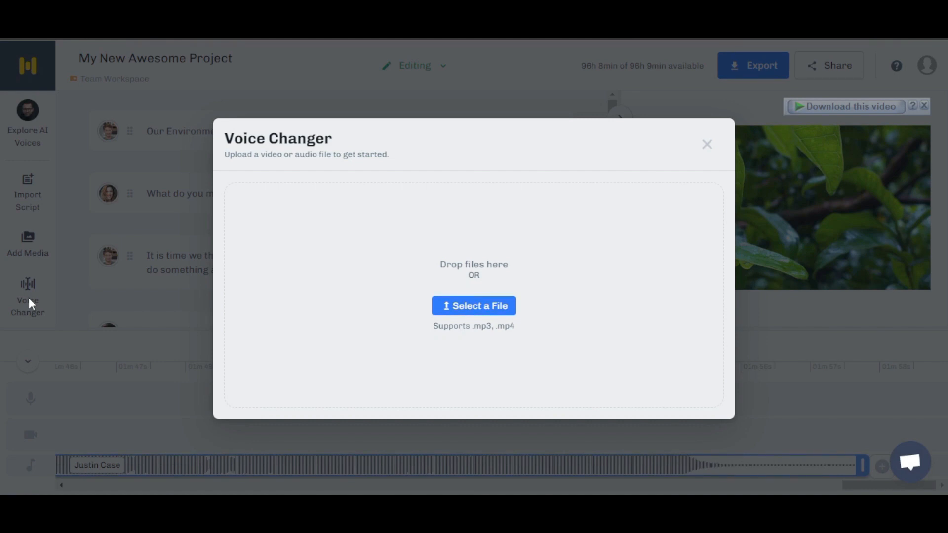
click(326, 103)
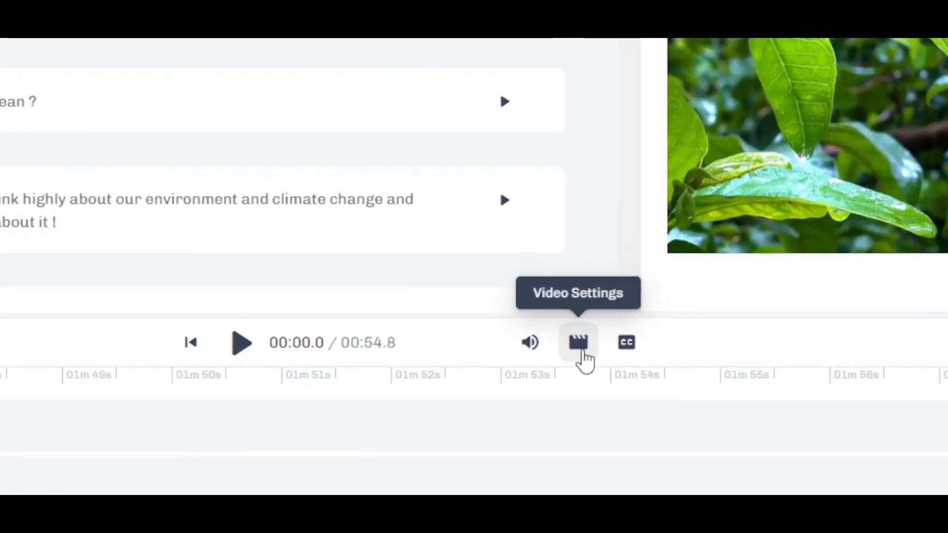
click(579, 345)
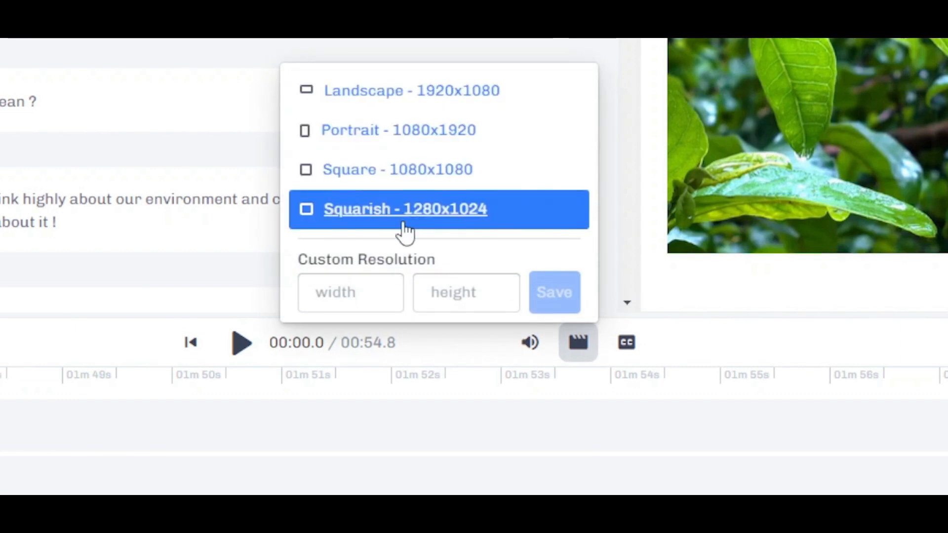
click(604, 45)
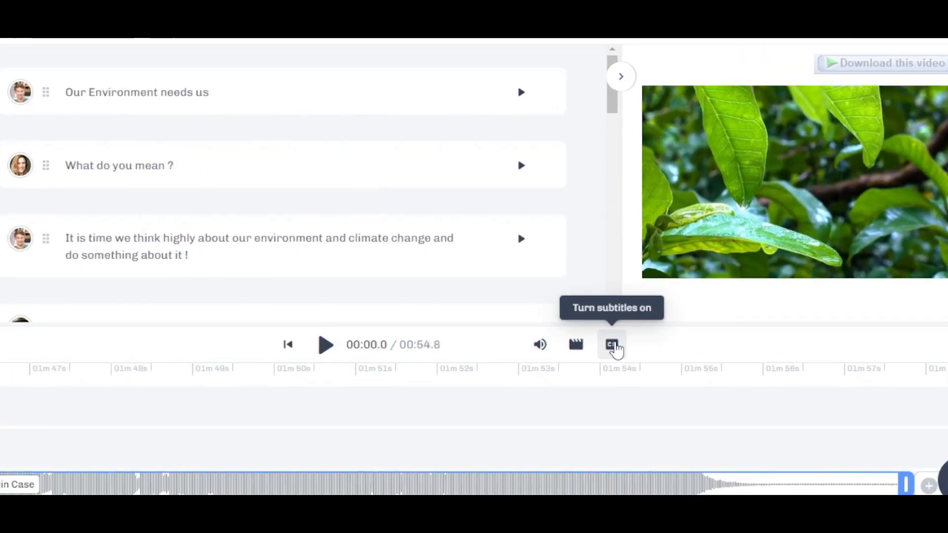
- Turn the subtitles on and back off
click(626, 342)
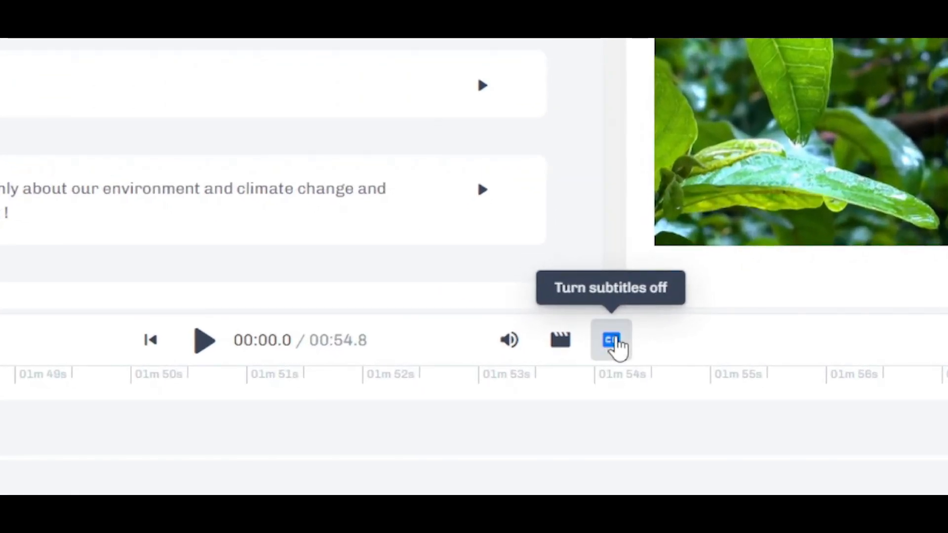
click(612, 342)
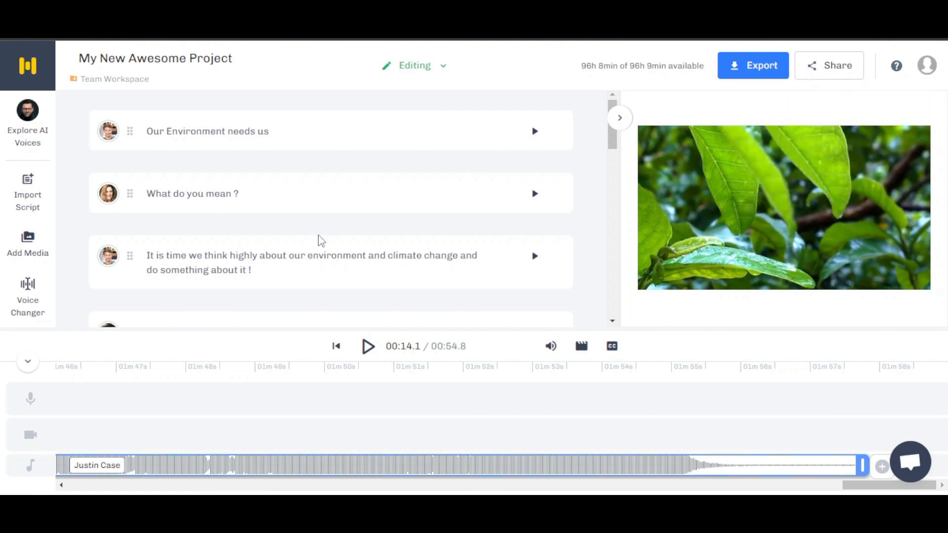
- Export the project as a video in .MP4 format and download it
mouse_move(551, 204)
mouse_move(611, 144)
mouse_down()
mouse_move(618, 295)
mouse_move(607, 129)
mouse_up()
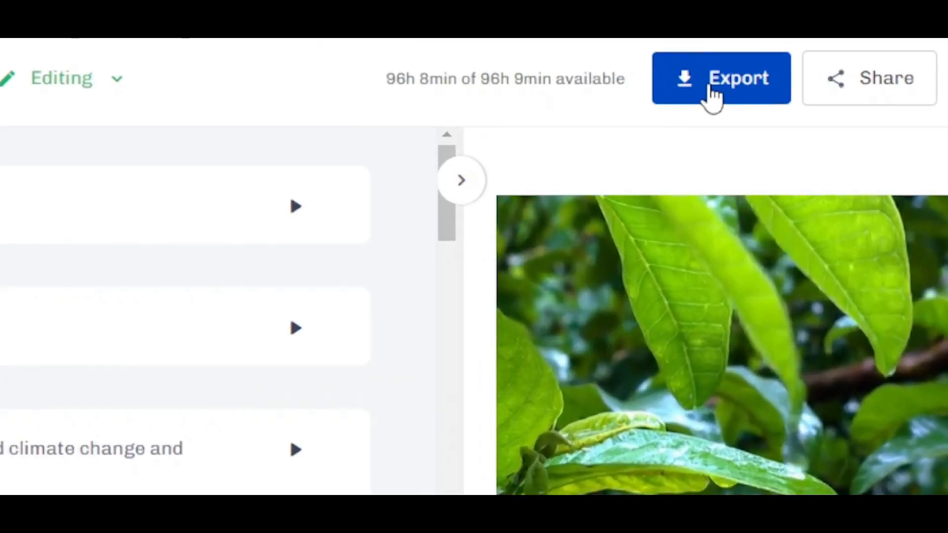
click(711, 88)
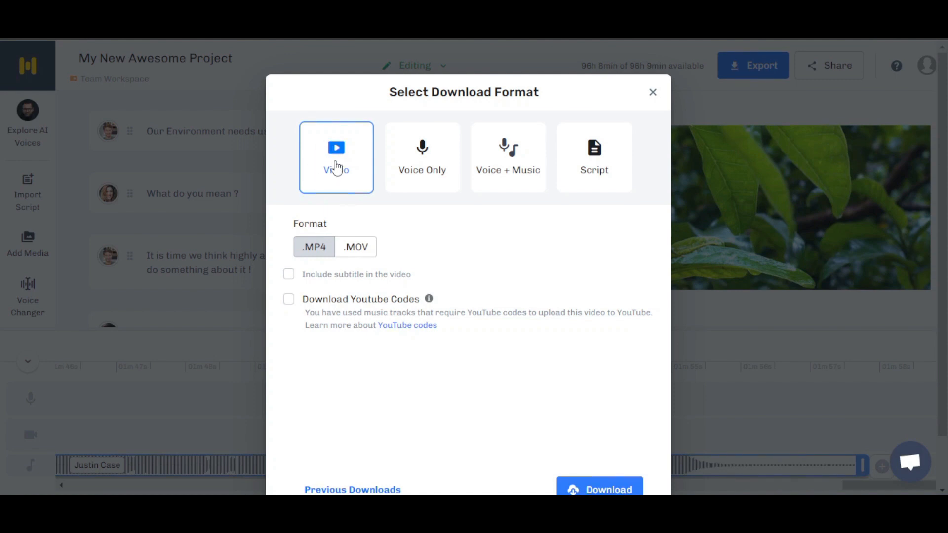
click(578, 486)
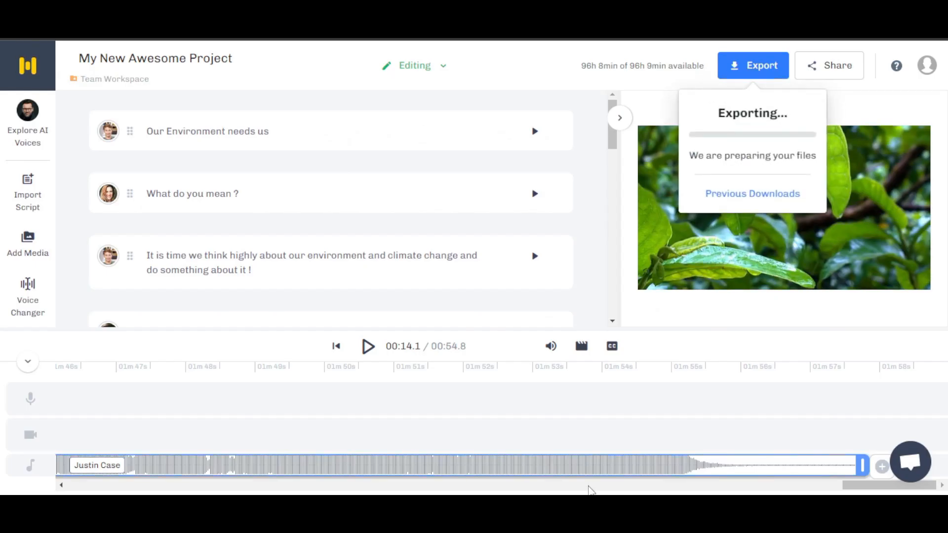